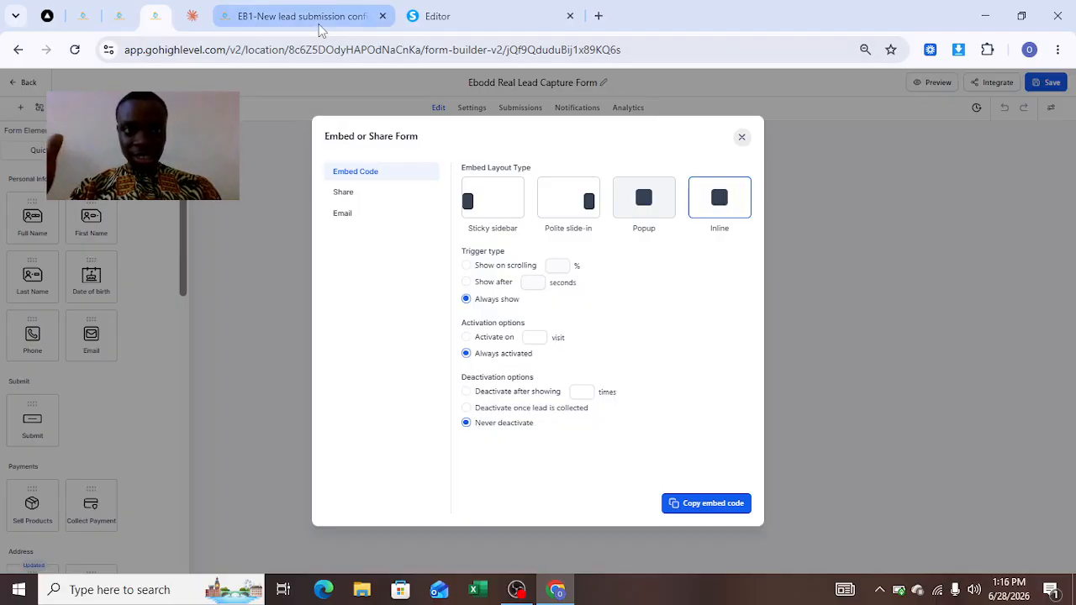
click(113, 16)
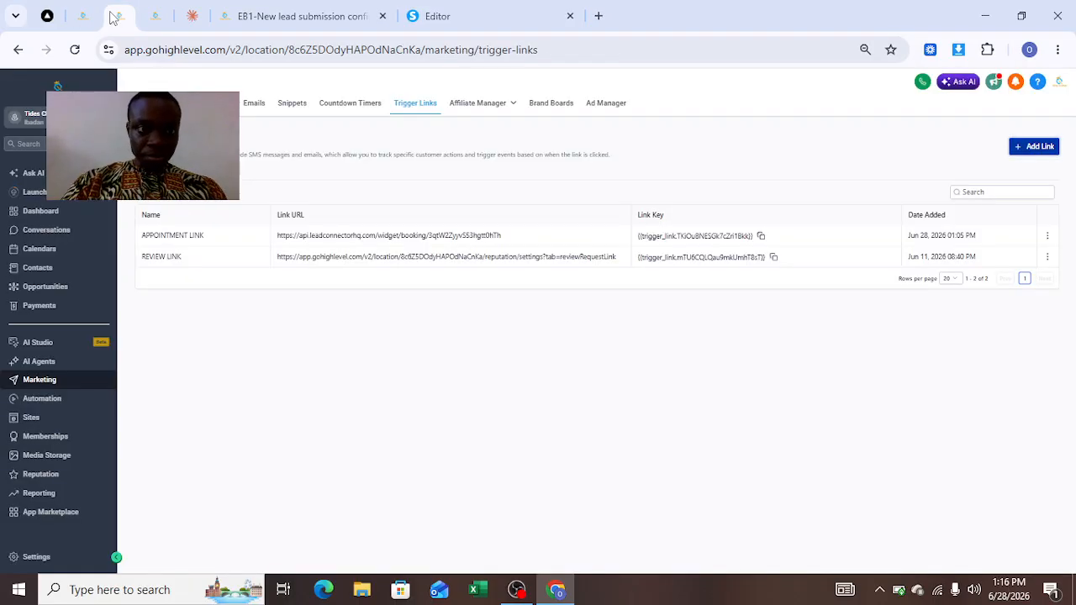
click(277, 24)
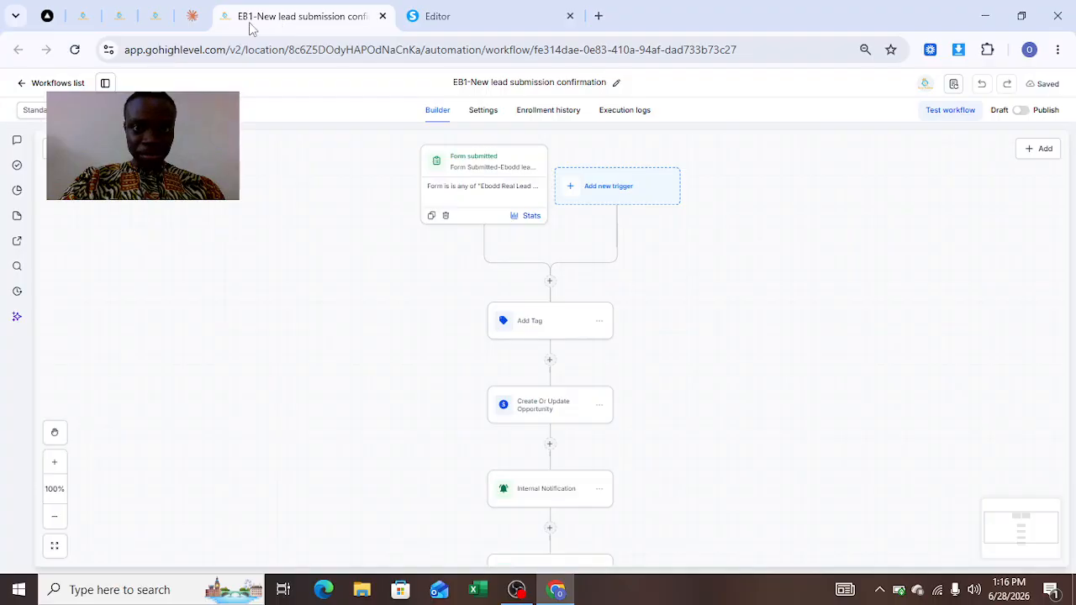
click(126, 18)
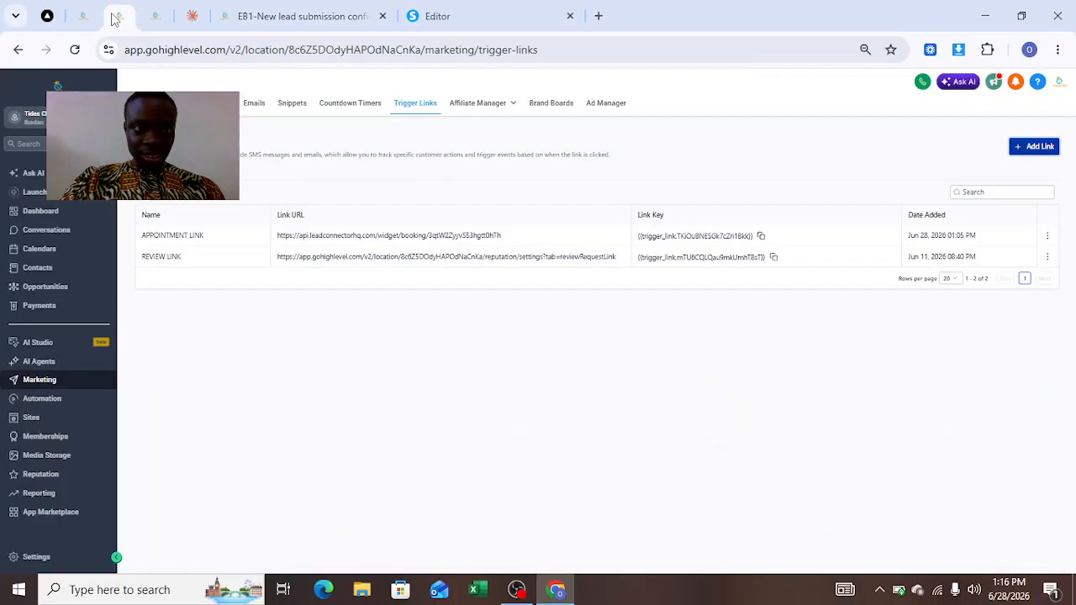
click(156, 17)
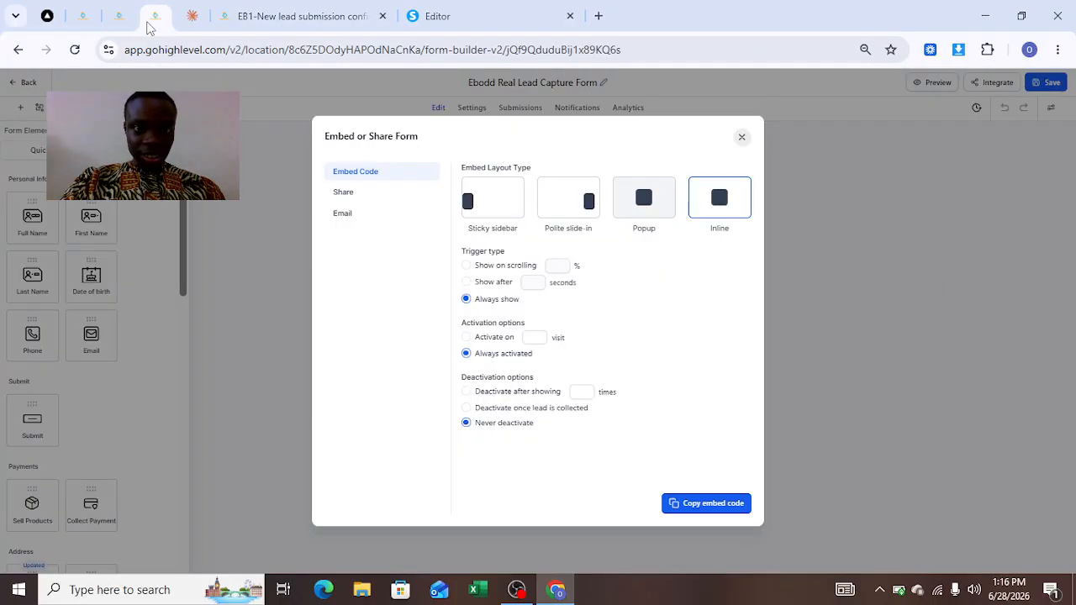
click(742, 139)
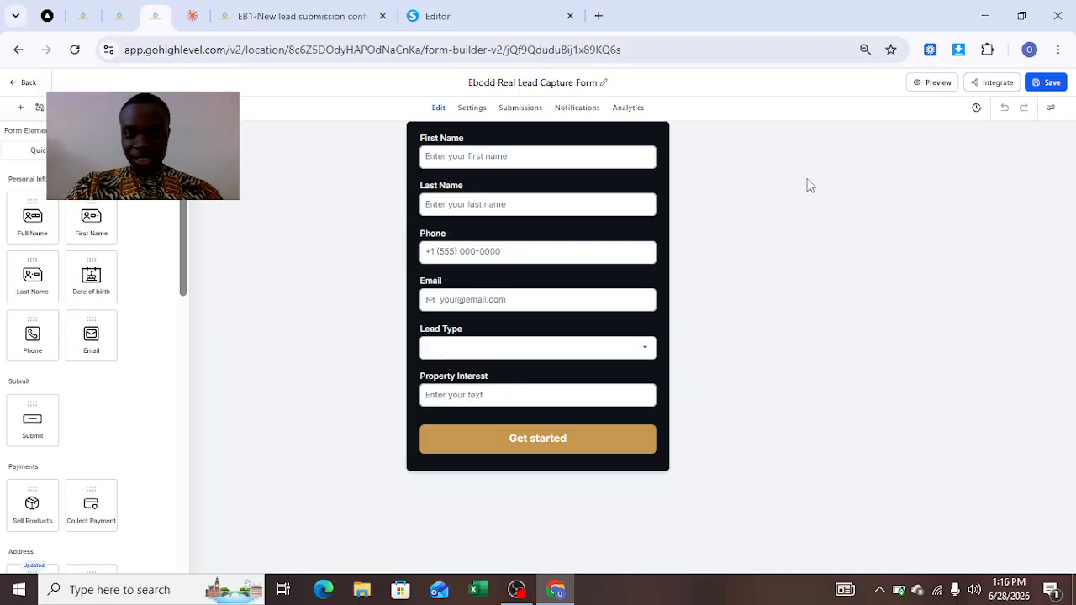
Open the form's embed options and copy the inline embed code.
click(984, 82)
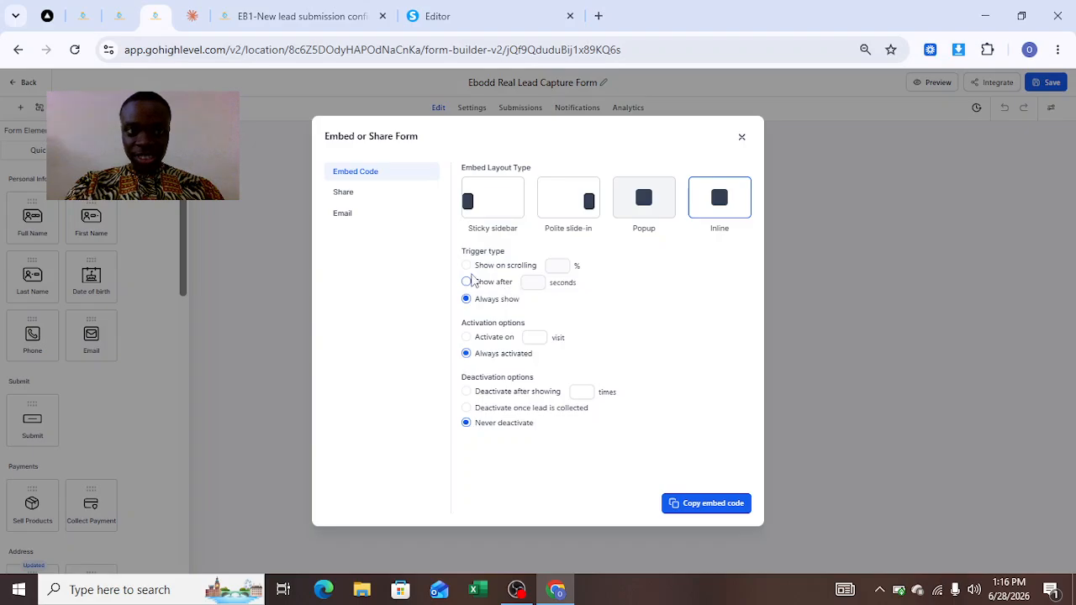
click(713, 504)
click(713, 505)
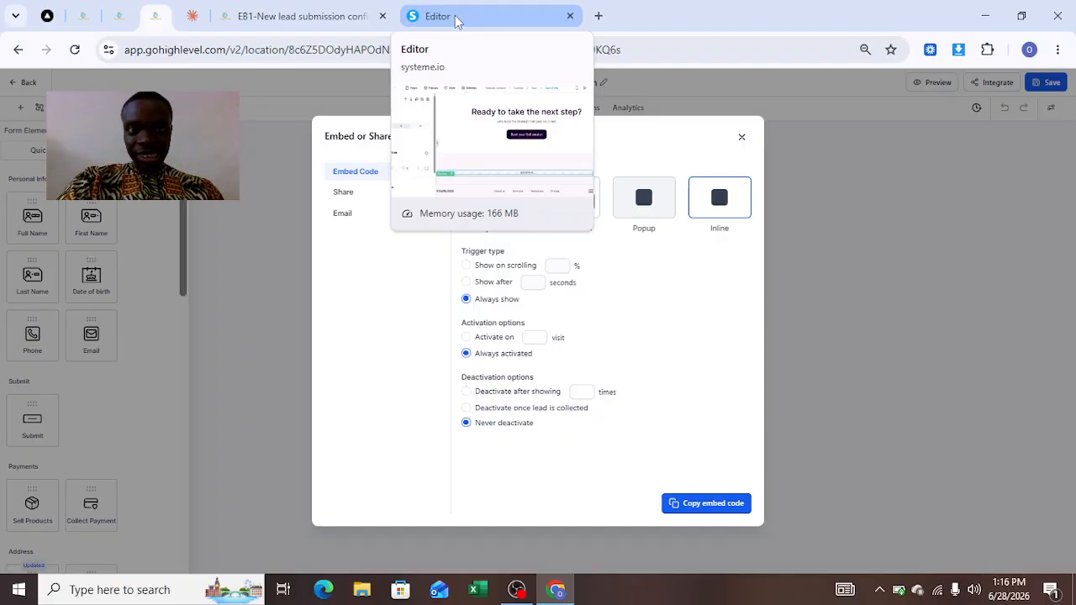
In the website editor, add a Raw HTML element below the existing HTML block near the page footer.
click(457, 20)
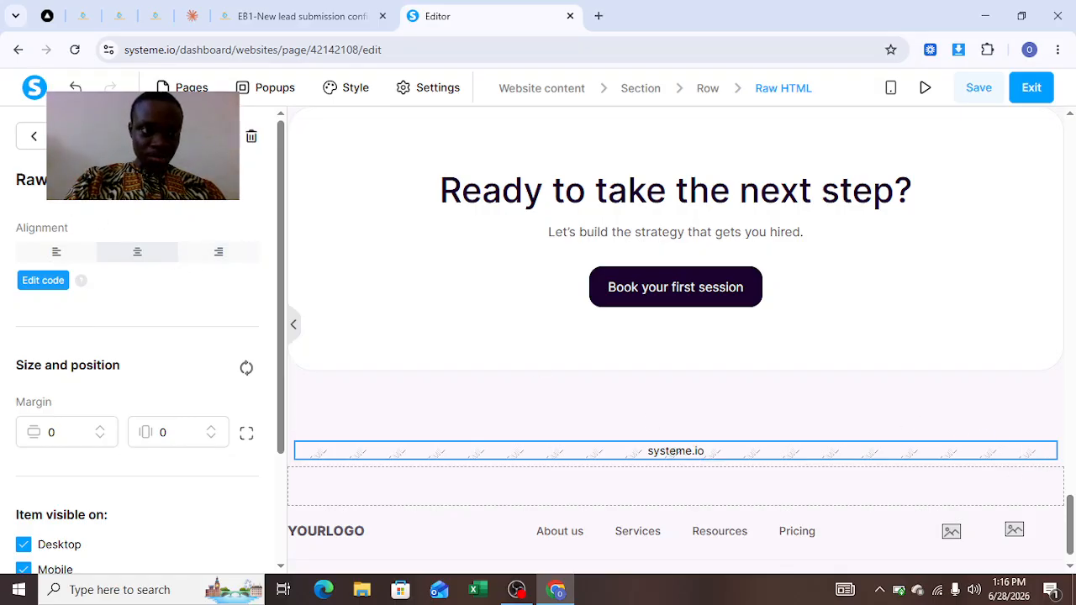
click(40, 137)
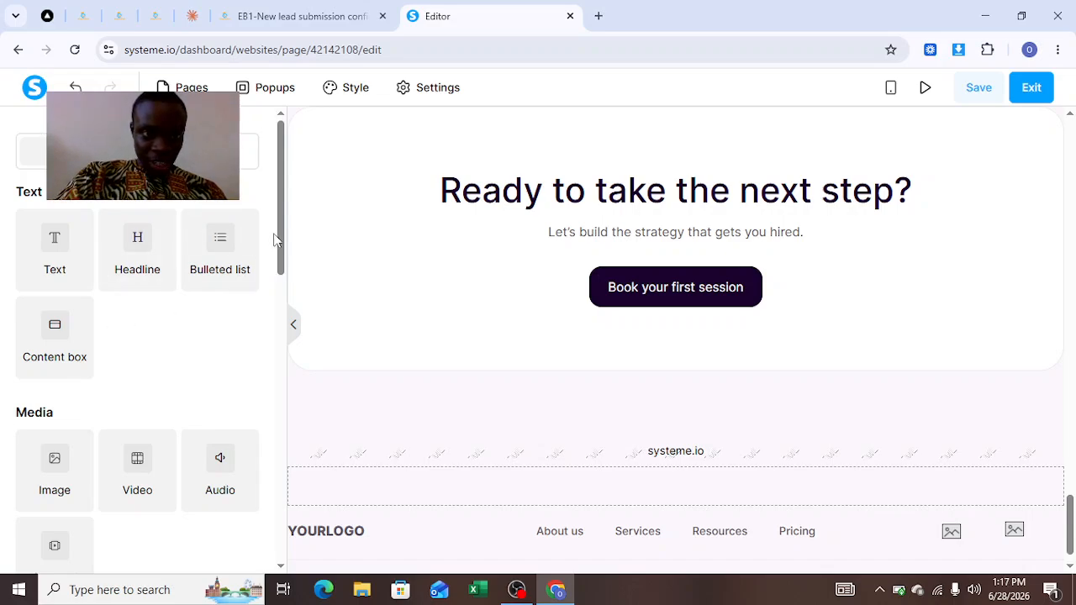
drag(281, 242, 294, 540)
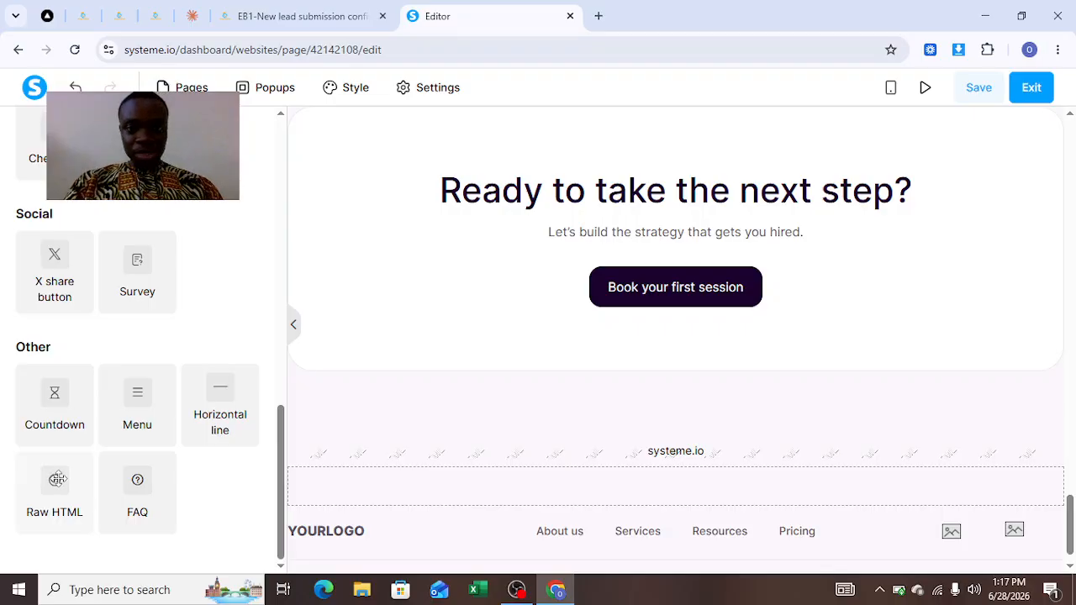
drag(57, 479, 516, 375)
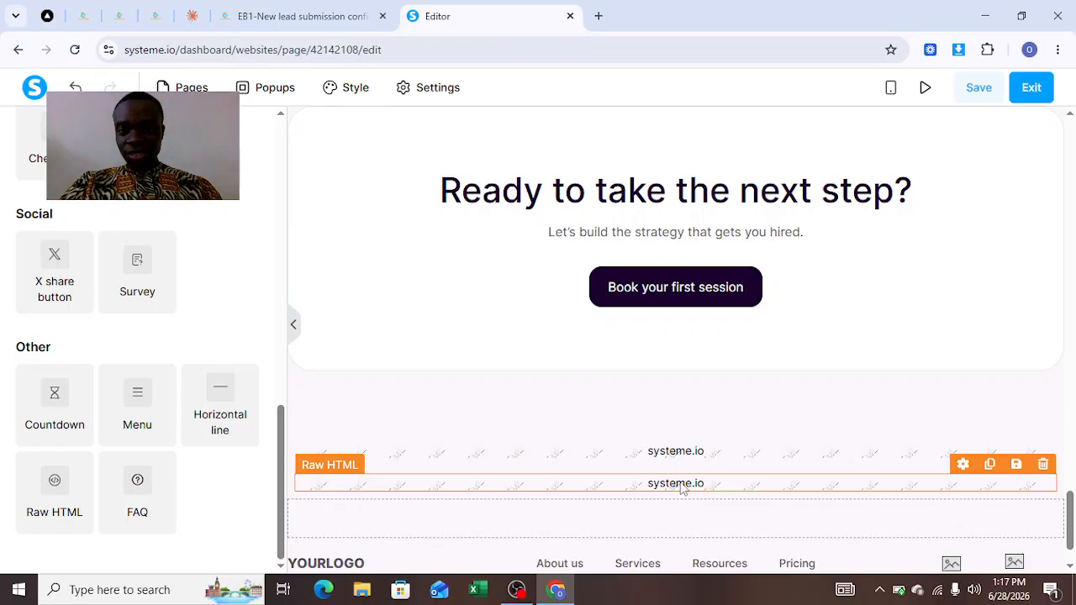
Paste the copied form embed code into the new Raw HTML element's code and save it.
click(682, 490)
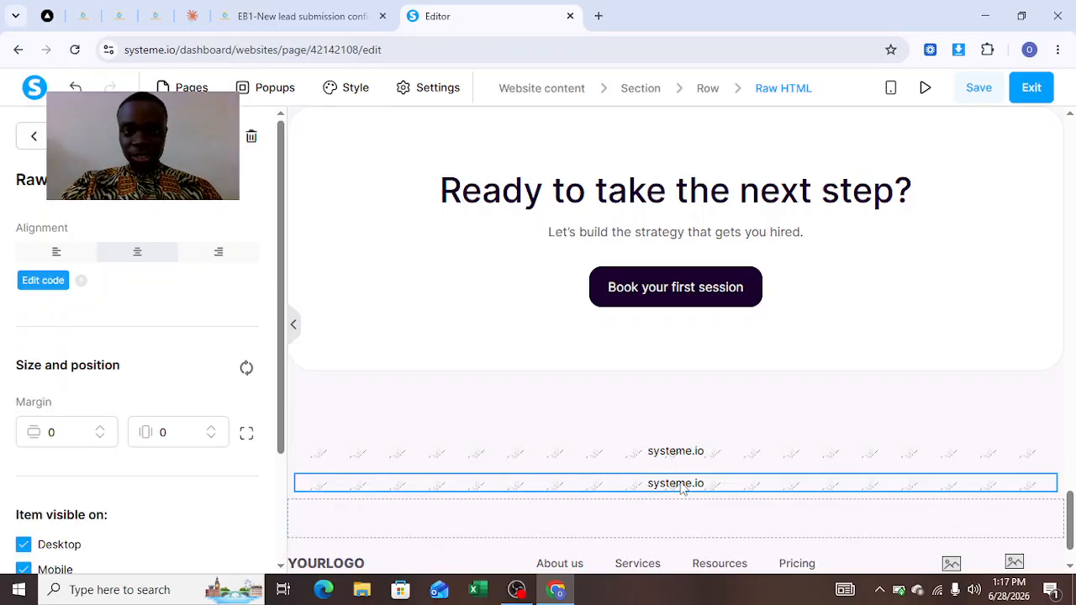
click(53, 283)
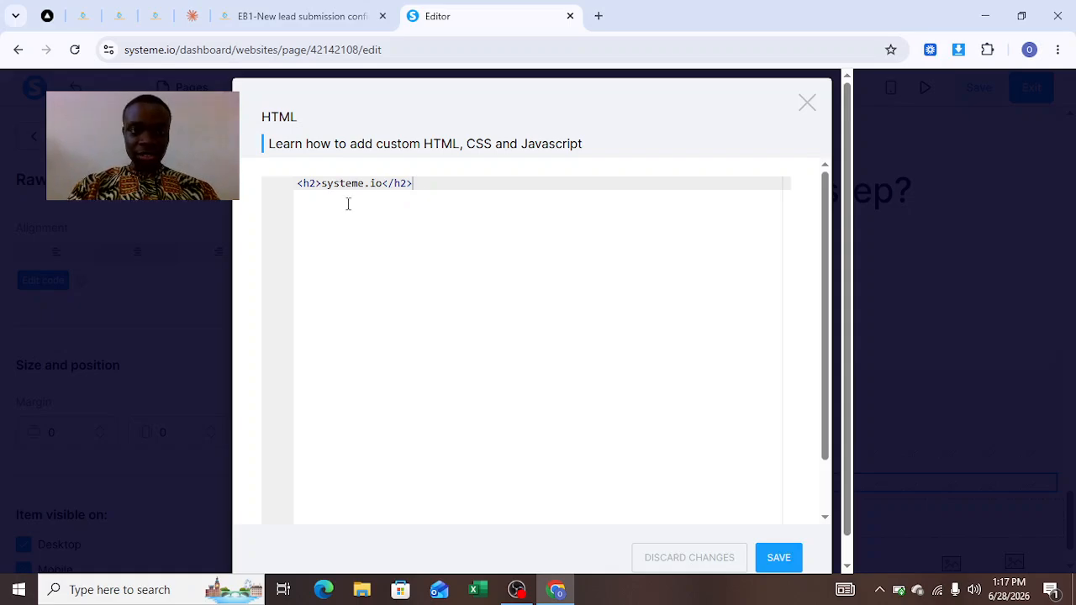
key(ctrl+v)
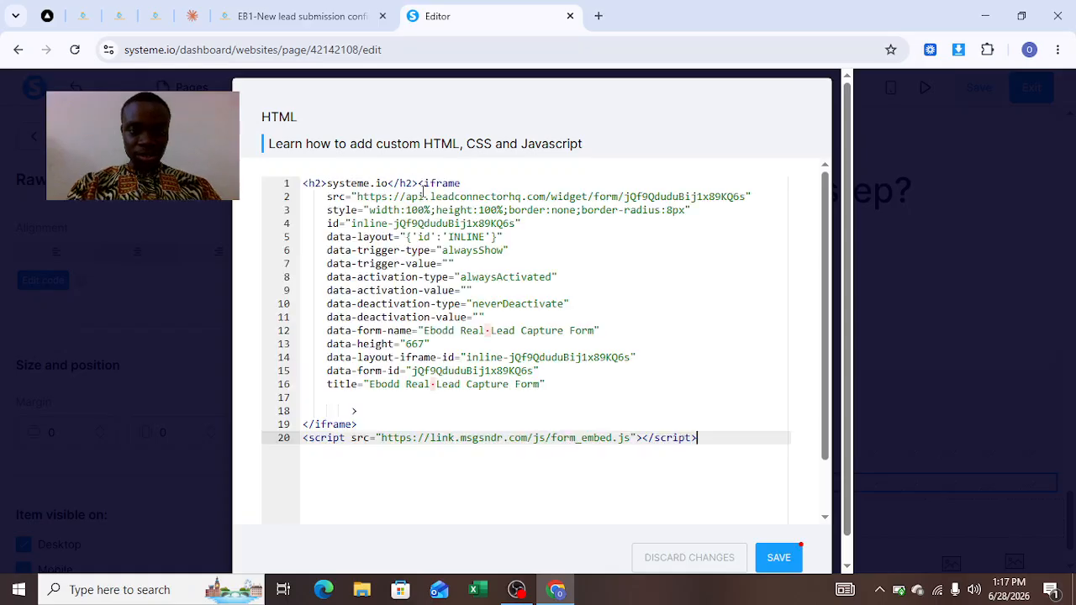
text(vv)
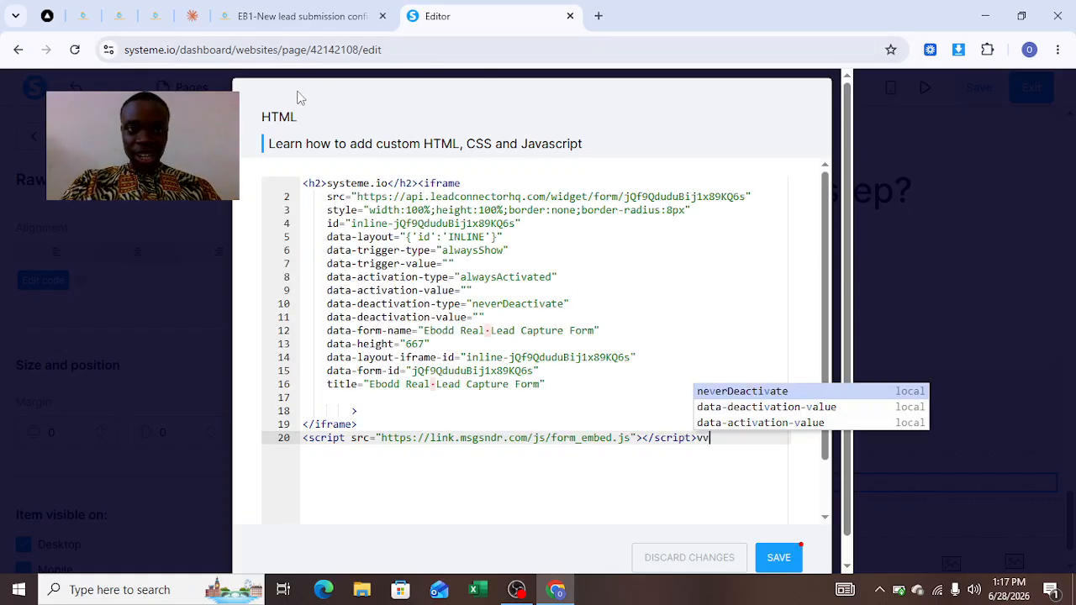
click(124, 21)
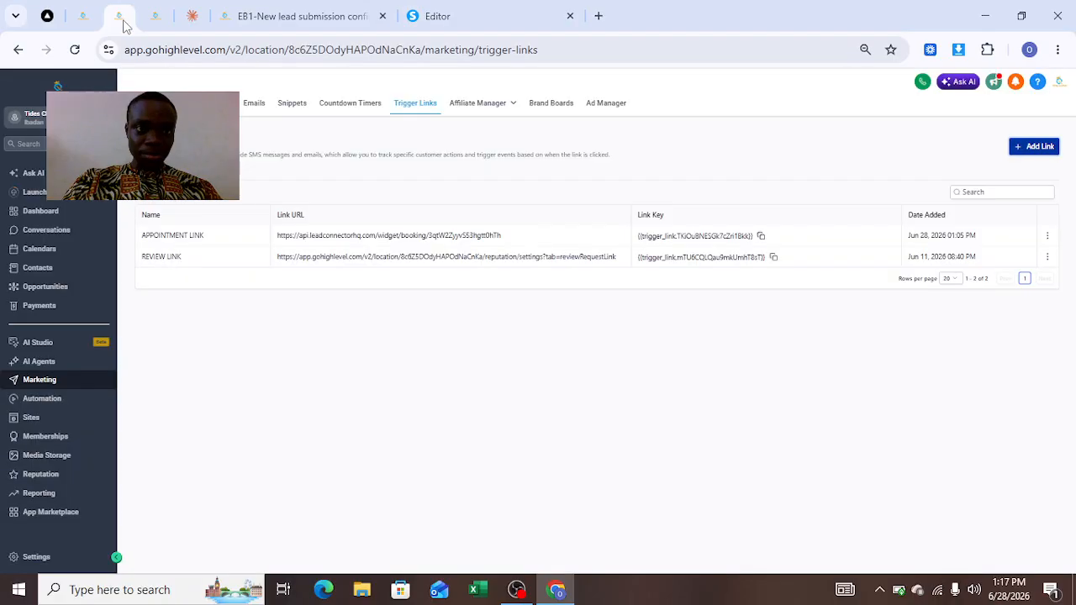
click(149, 23)
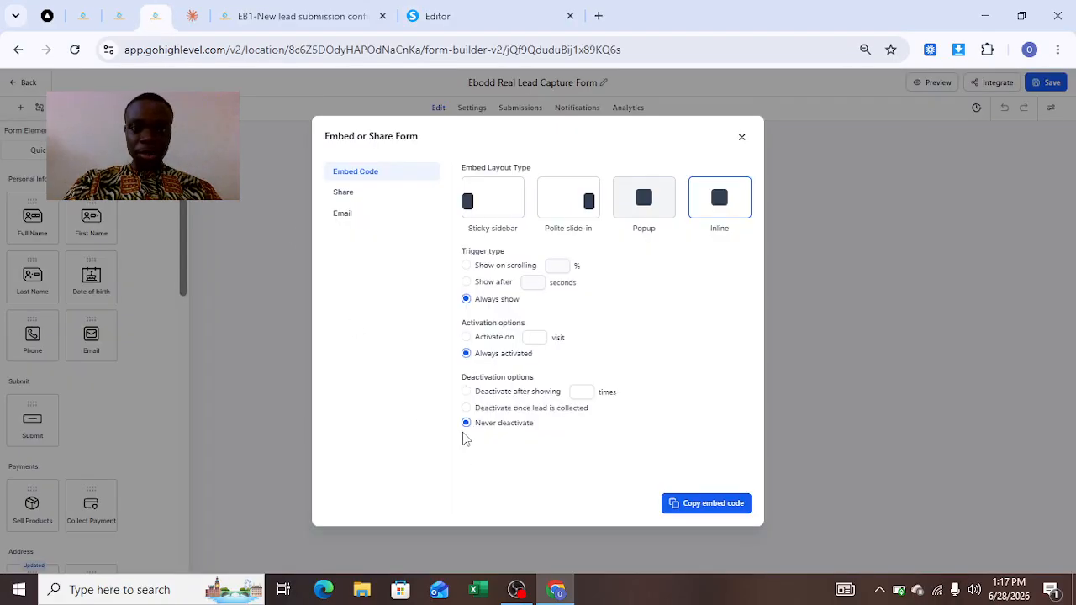
click(467, 12)
click(775, 558)
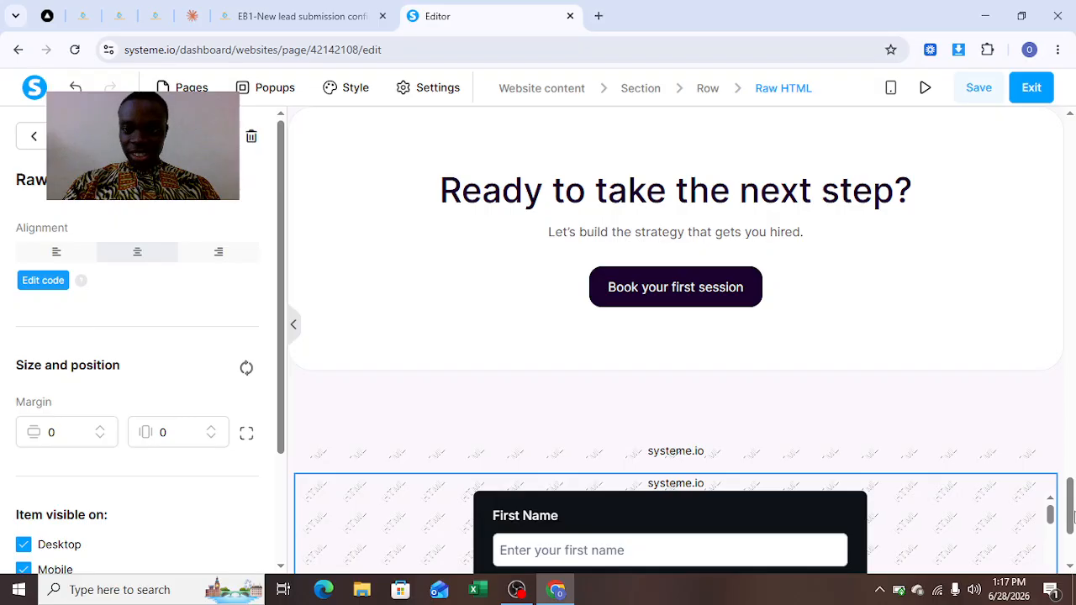
Preview the page and scroll through it to check the embedded lead capture form.
drag(1074, 517, 1074, 548)
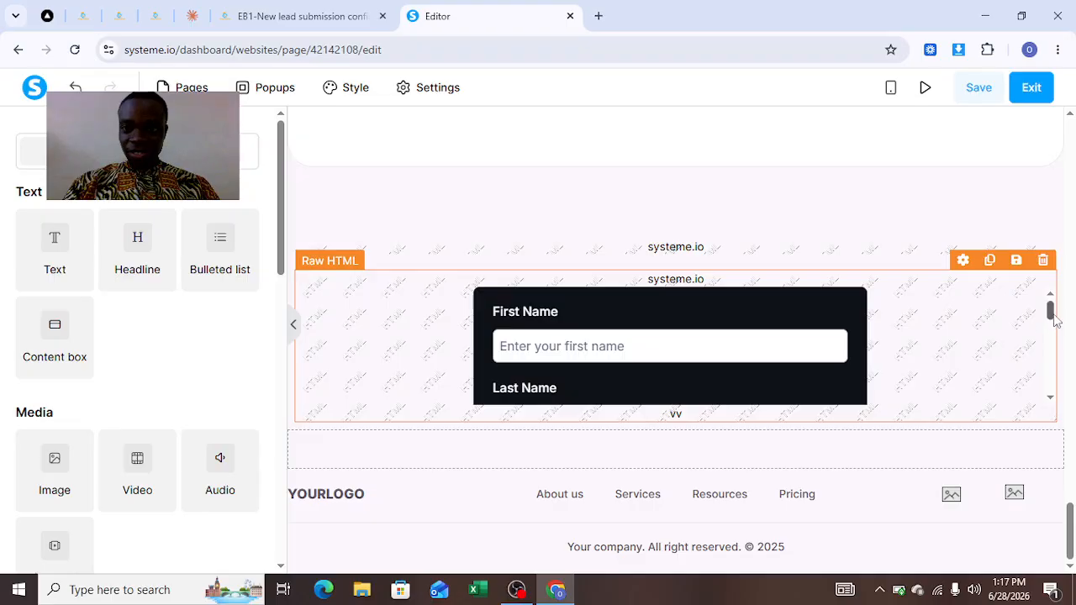
mouse_move(1051, 316)
mouse_down()
mouse_move(1058, 380)
mouse_move(1068, 306)
mouse_move(1073, 391)
mouse_move(1066, 308)
mouse_up()
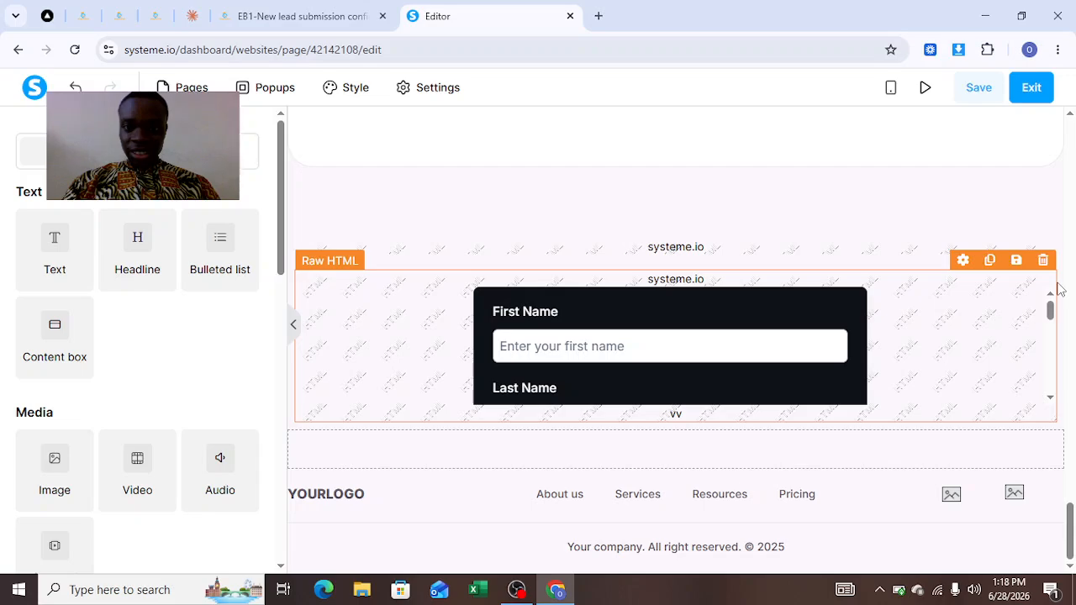
click(927, 89)
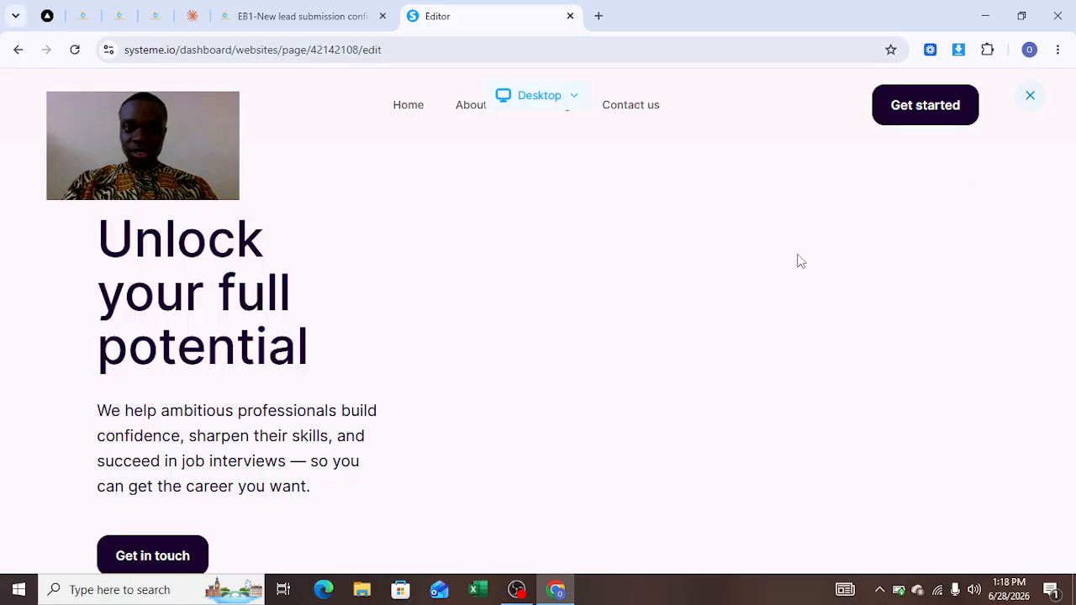
scroll(494, 292, down, 15)
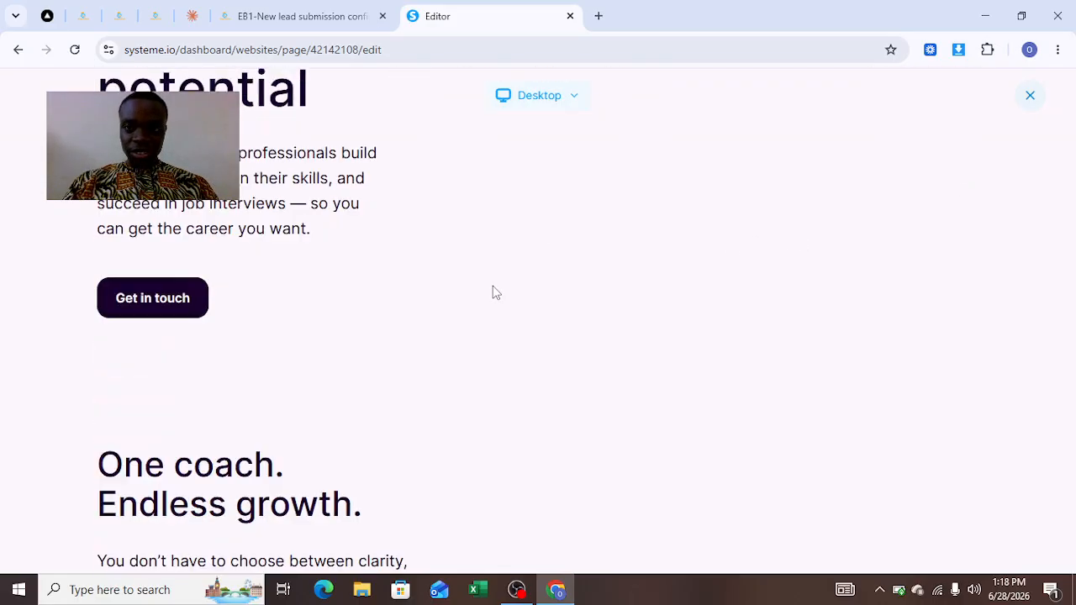
scroll(494, 292, down, 15)
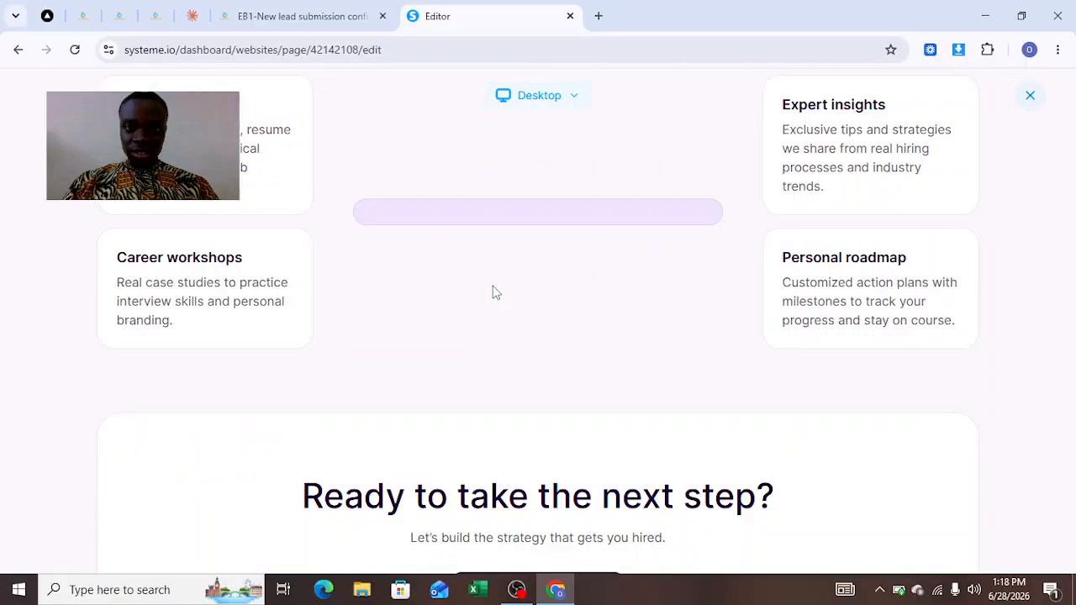
scroll(468, 278, up, 6)
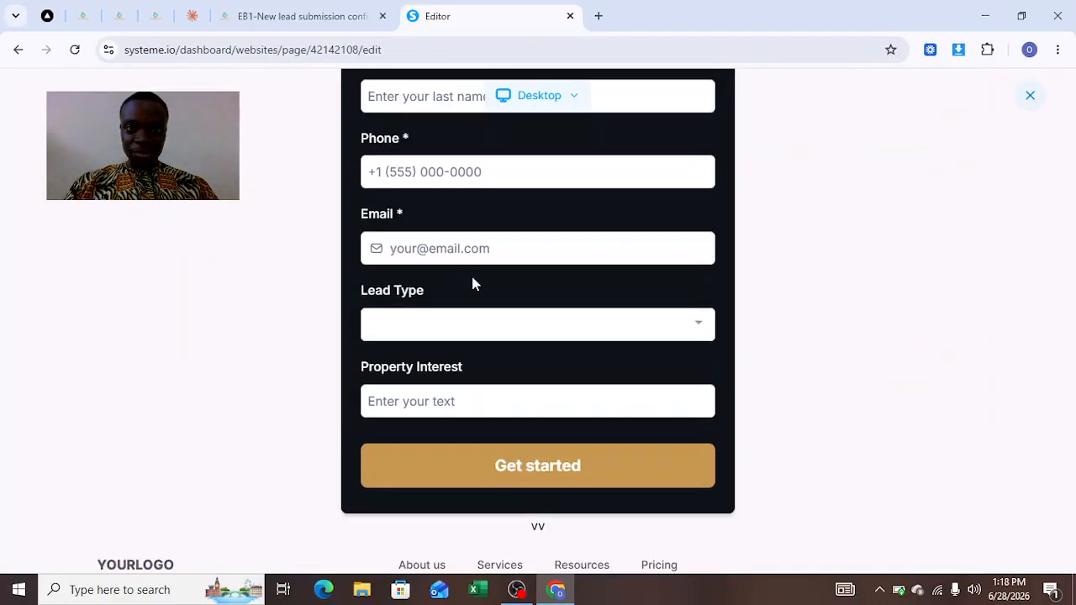
scroll(482, 360, down, 1)
scroll(482, 360, down, 5)
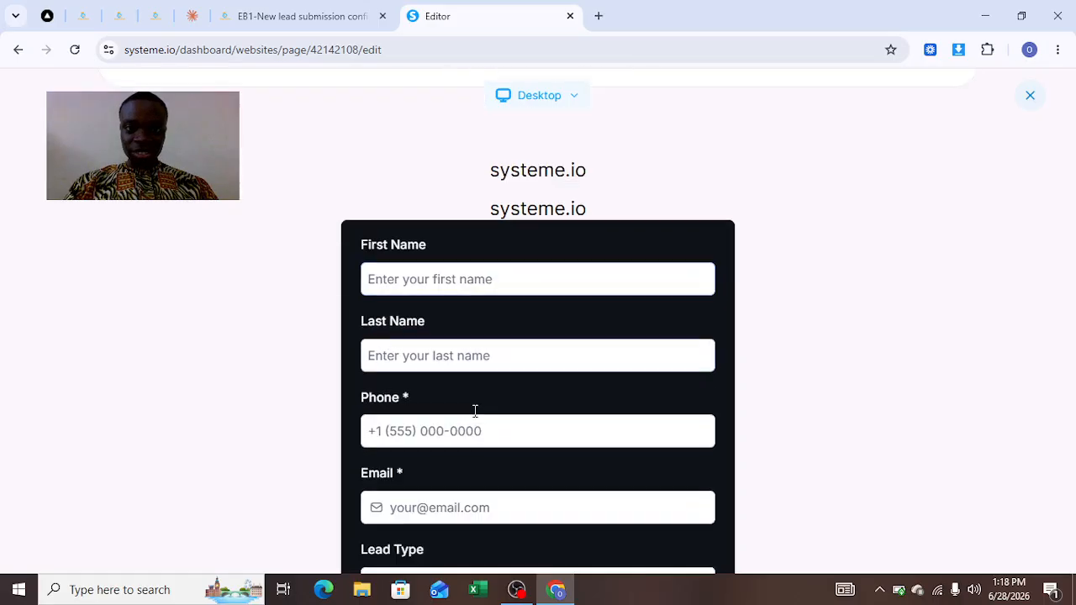
scroll(370, 87, up, 1)
scroll(370, 87, up, 2)
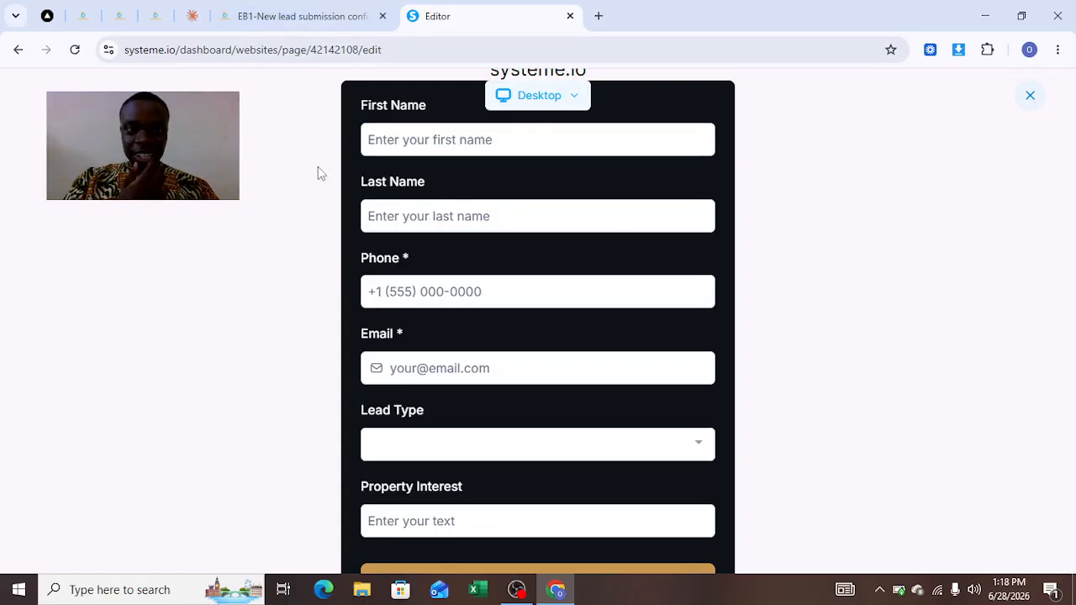
In the workflow builder, add a new Form submitted trigger.
click(151, 18)
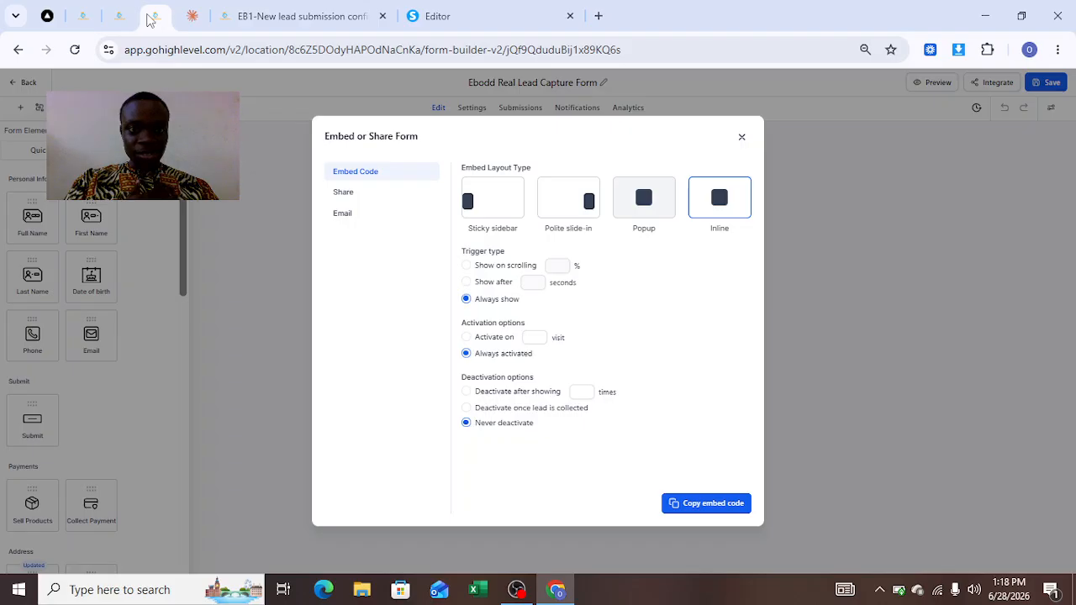
click(280, 23)
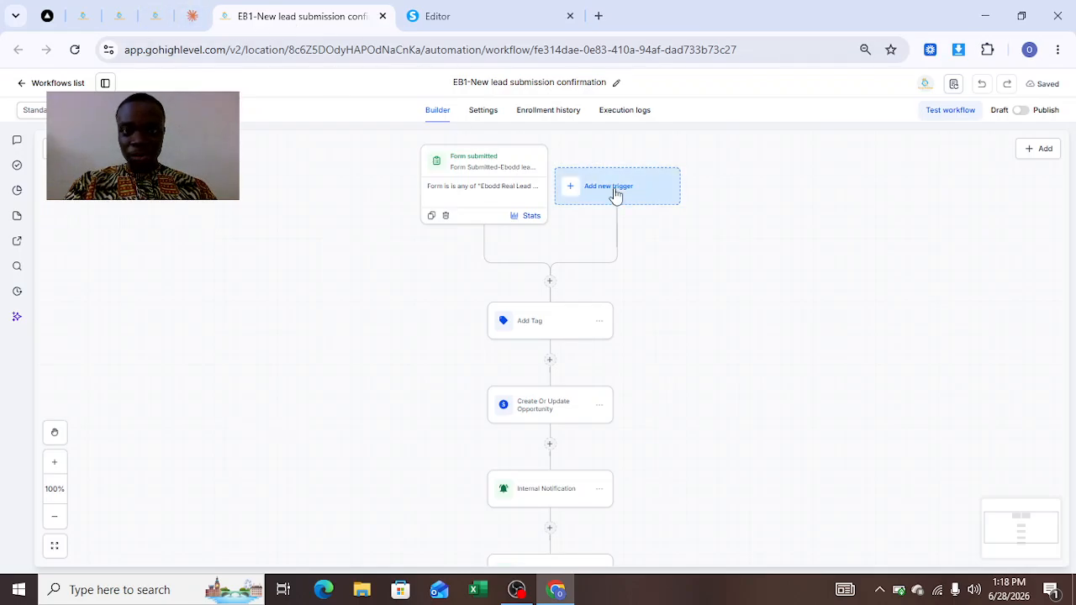
click(616, 192)
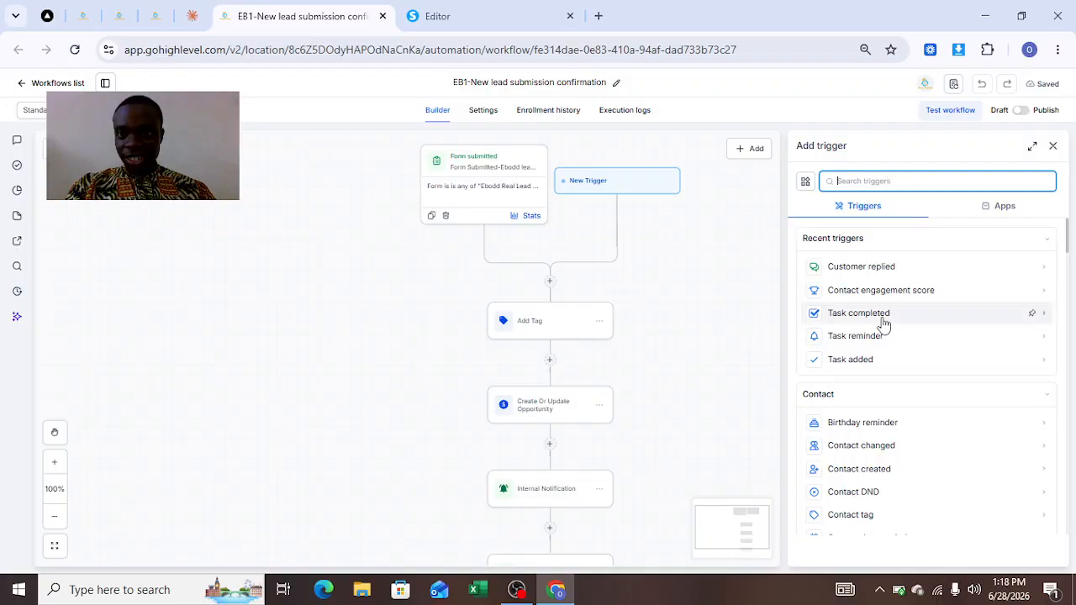
text(for)
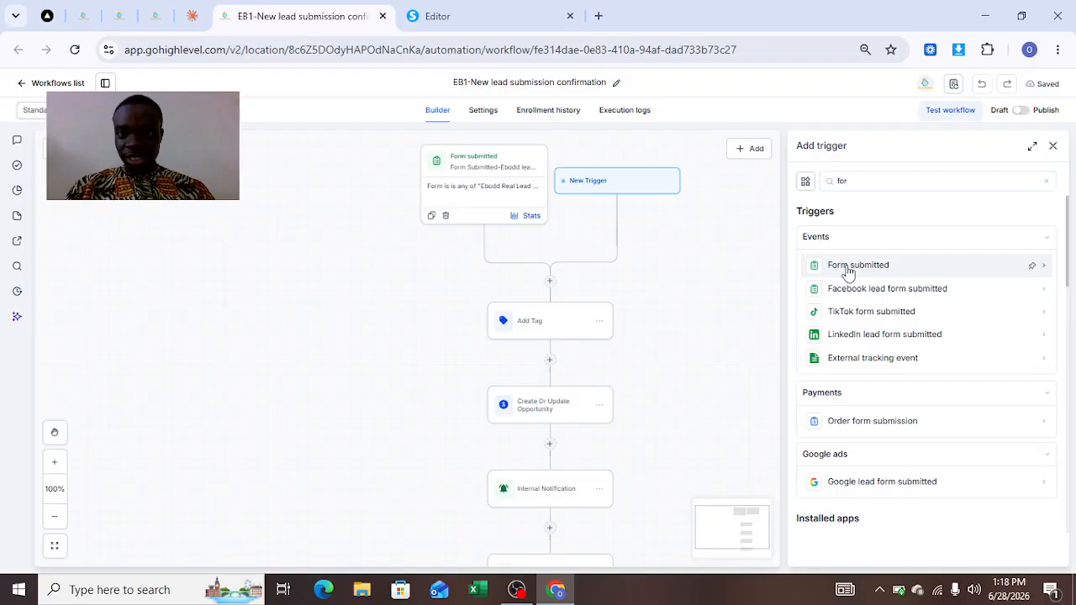
click(848, 269)
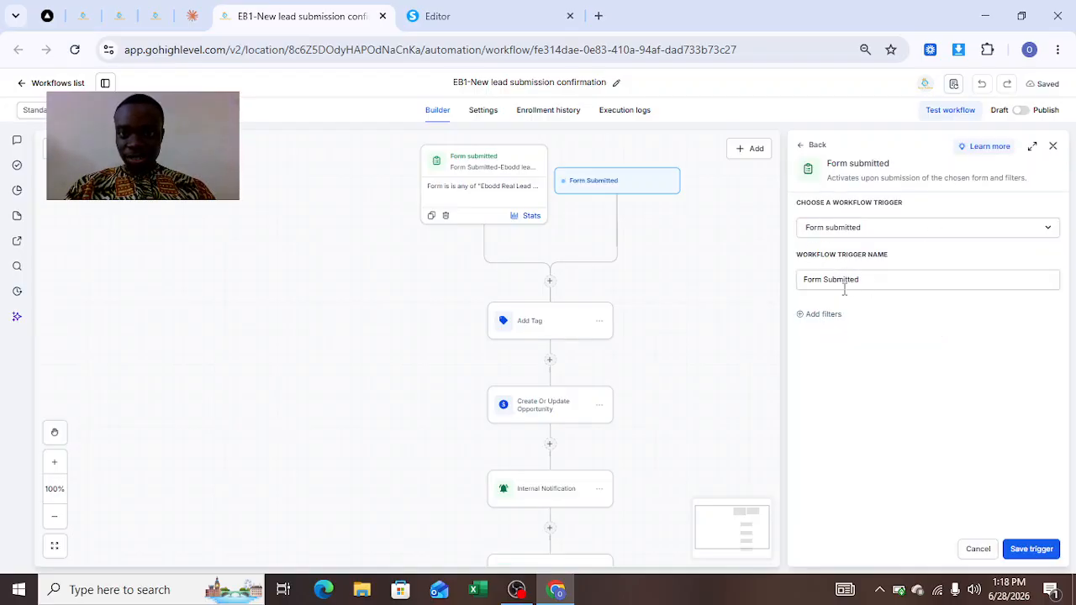
click(814, 316)
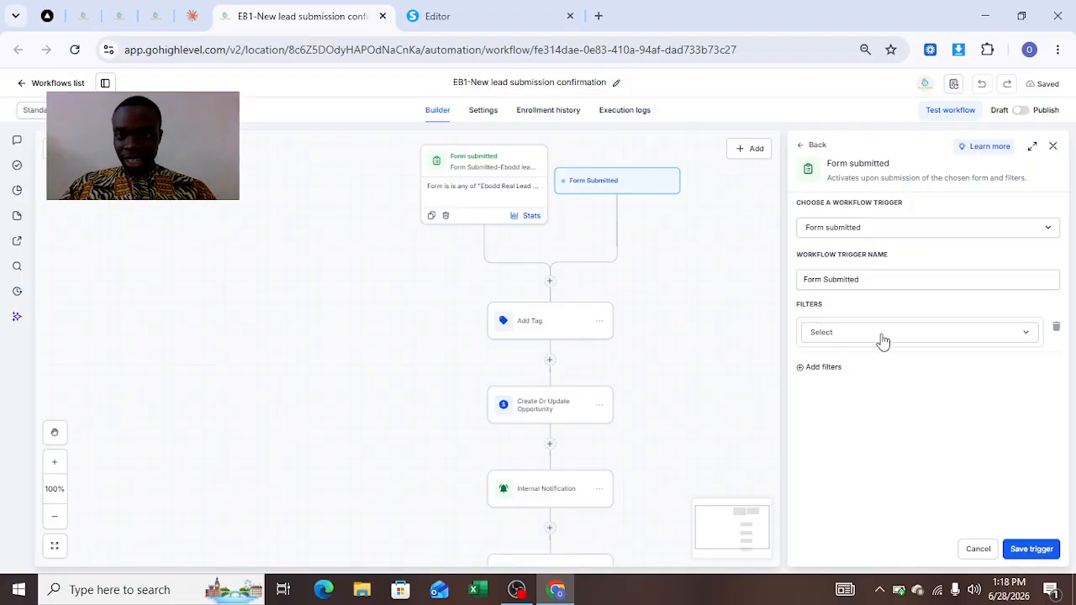
click(883, 333)
click(883, 333)
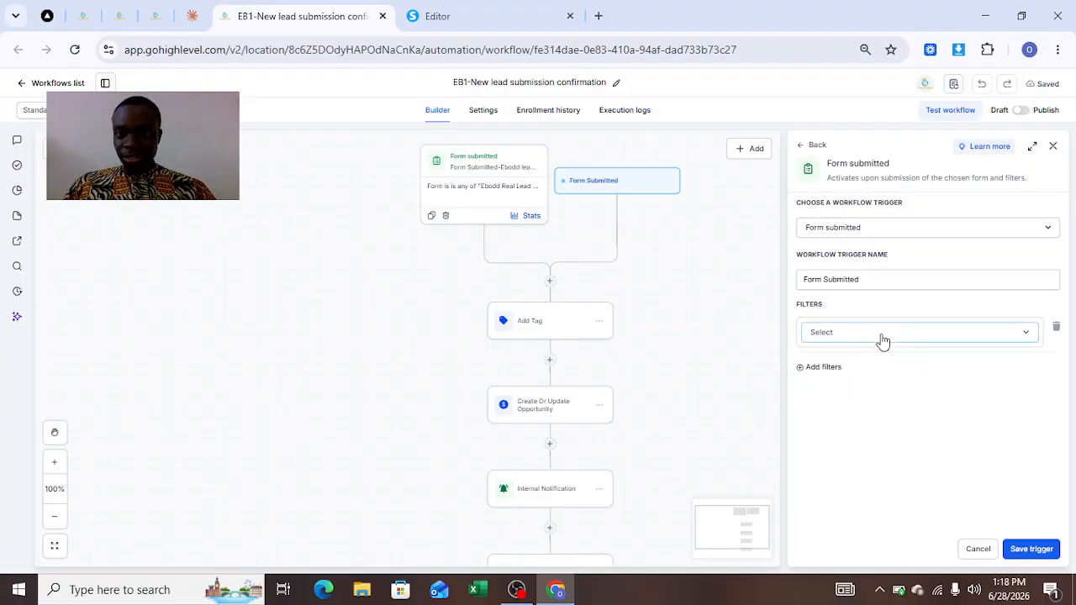
click(874, 338)
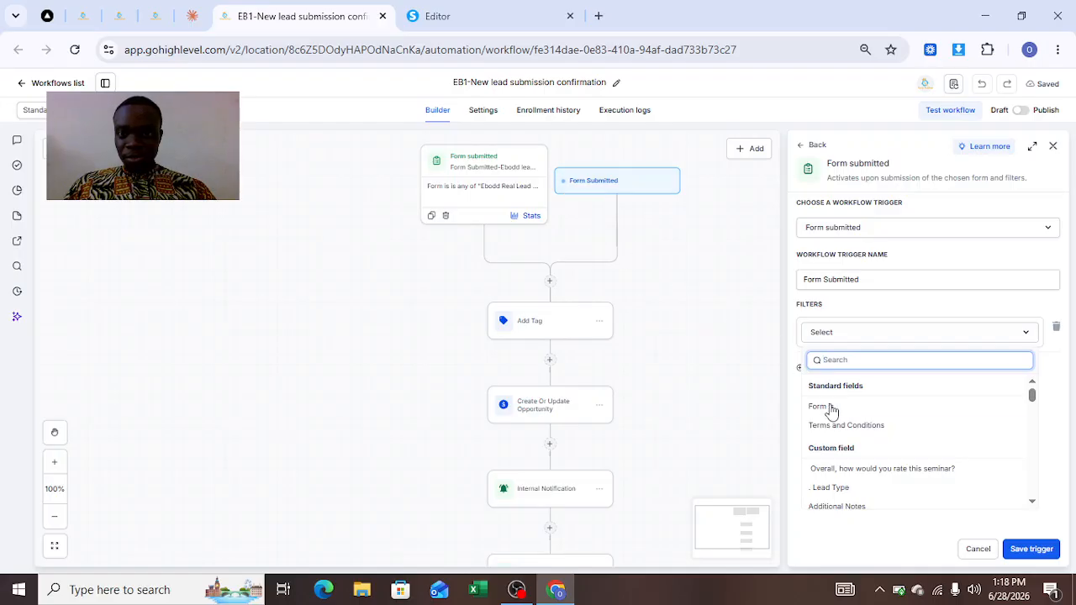
click(820, 407)
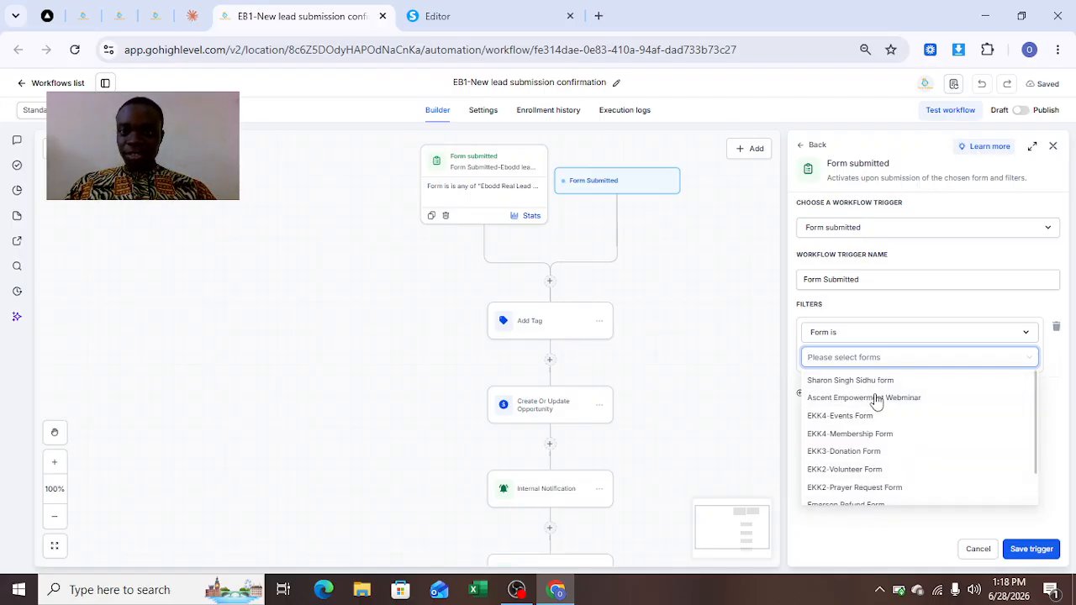
drag(1037, 429, 1038, 499)
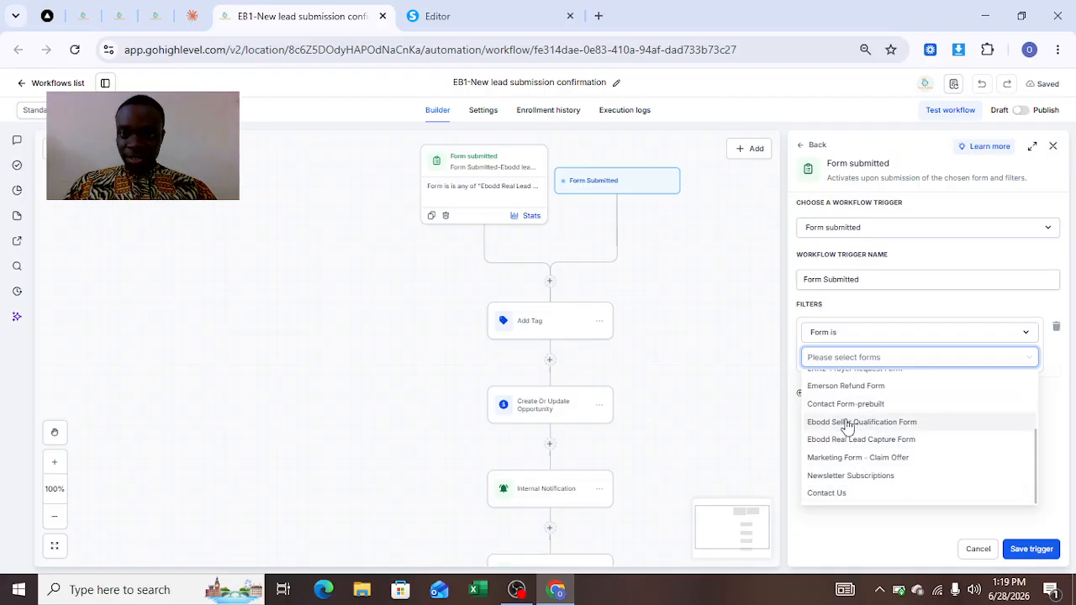
click(883, 531)
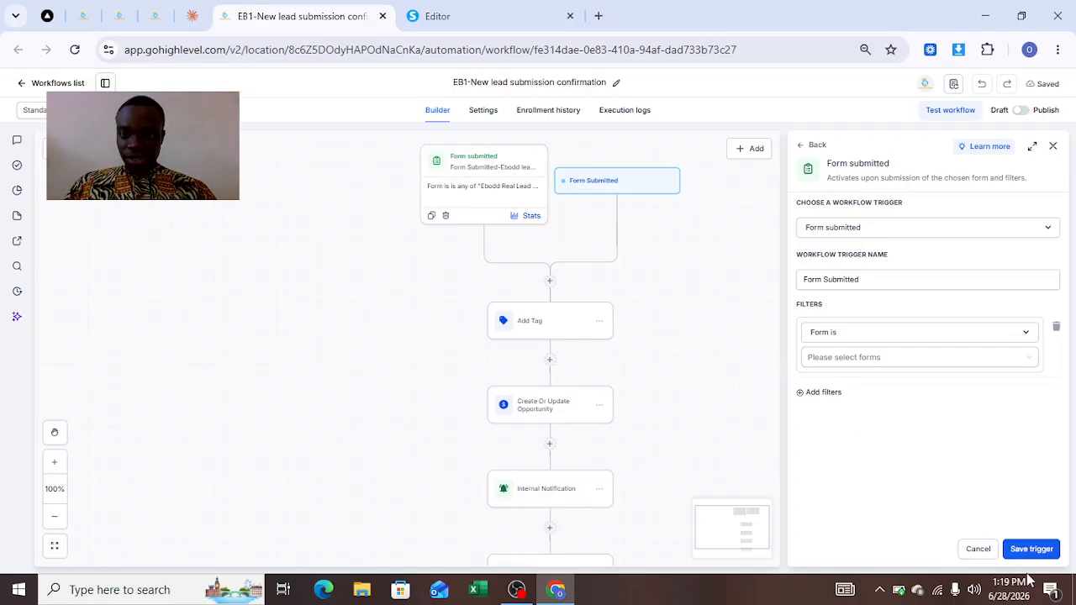
click(978, 553)
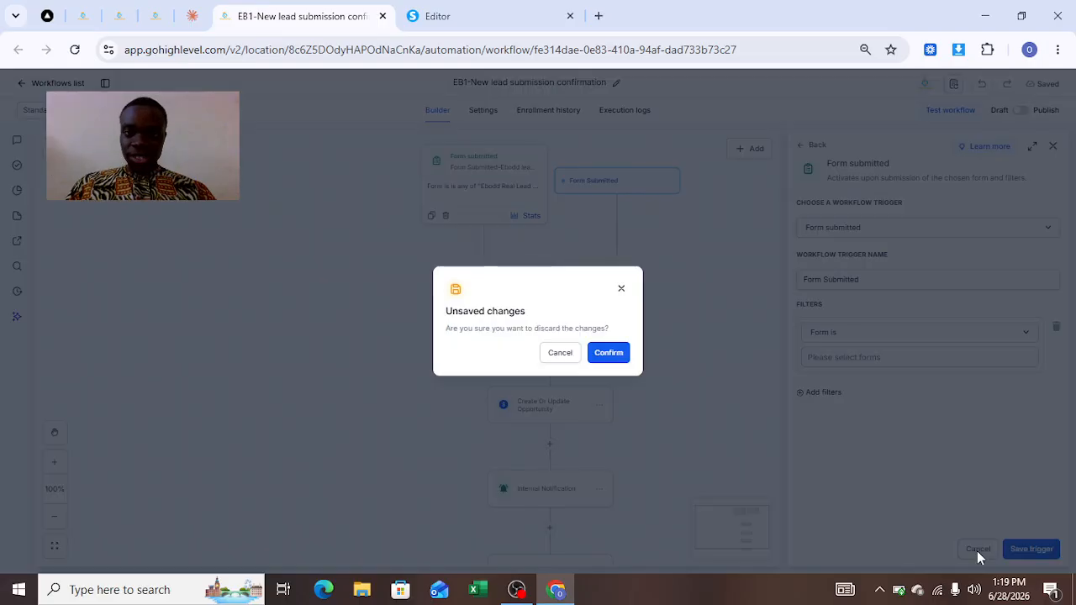
click(608, 354)
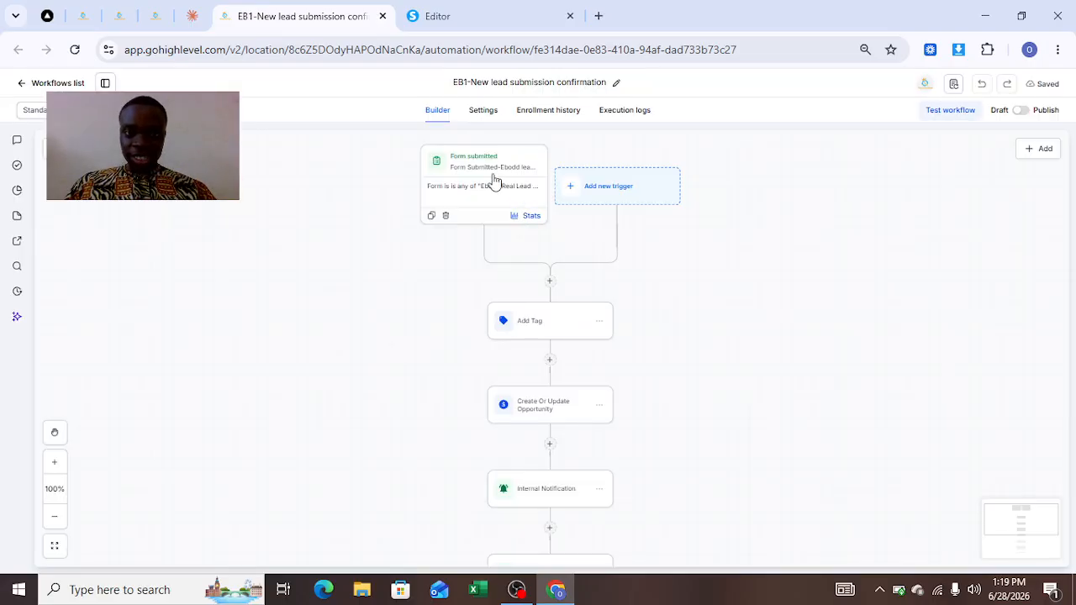
Open the Add Tag action to review its tag settings, and close it.
click(554, 338)
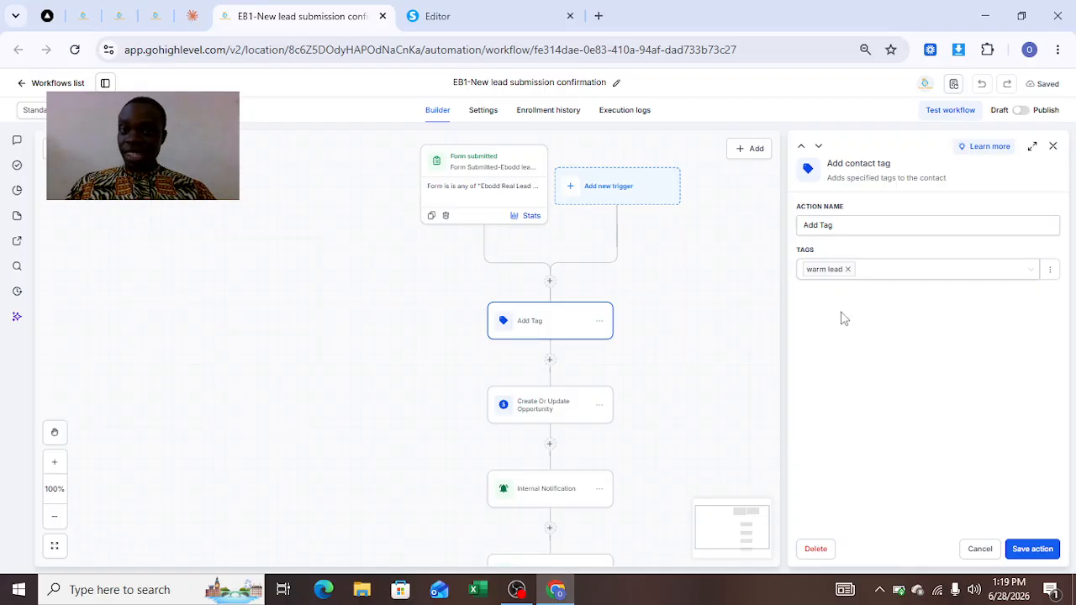
click(1056, 150)
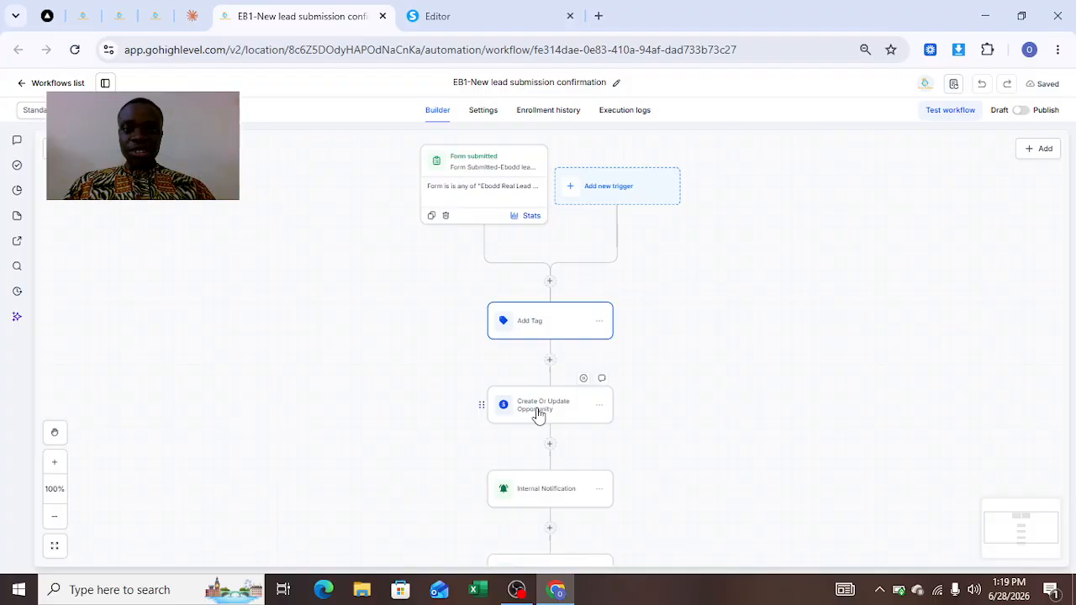
Review the Create Or Update Opportunity action's pipeline settings, checking the Opportunities page in another tab.
click(539, 412)
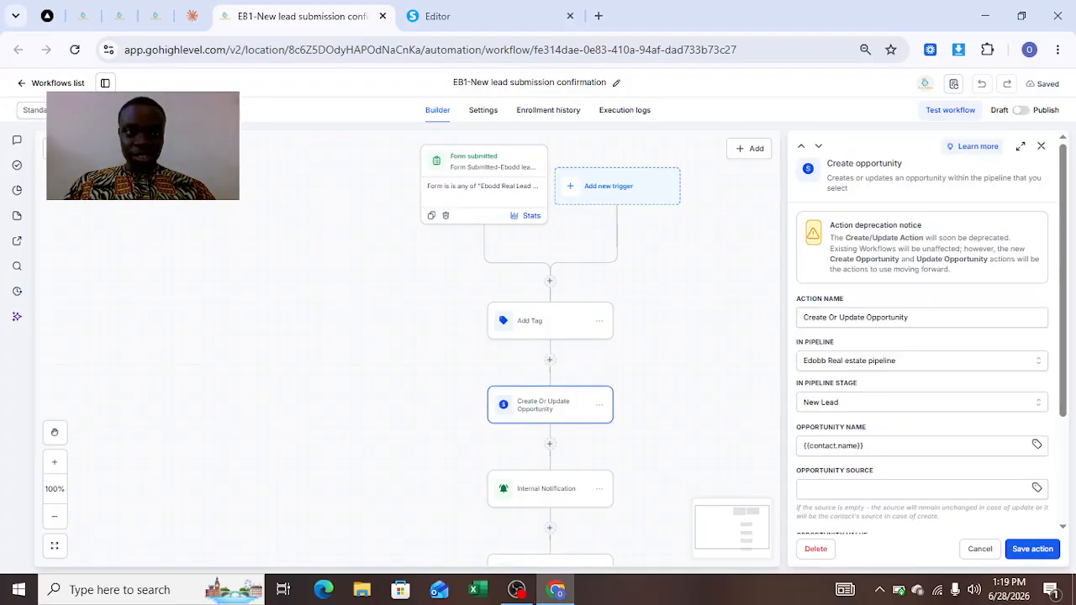
click(84, 17)
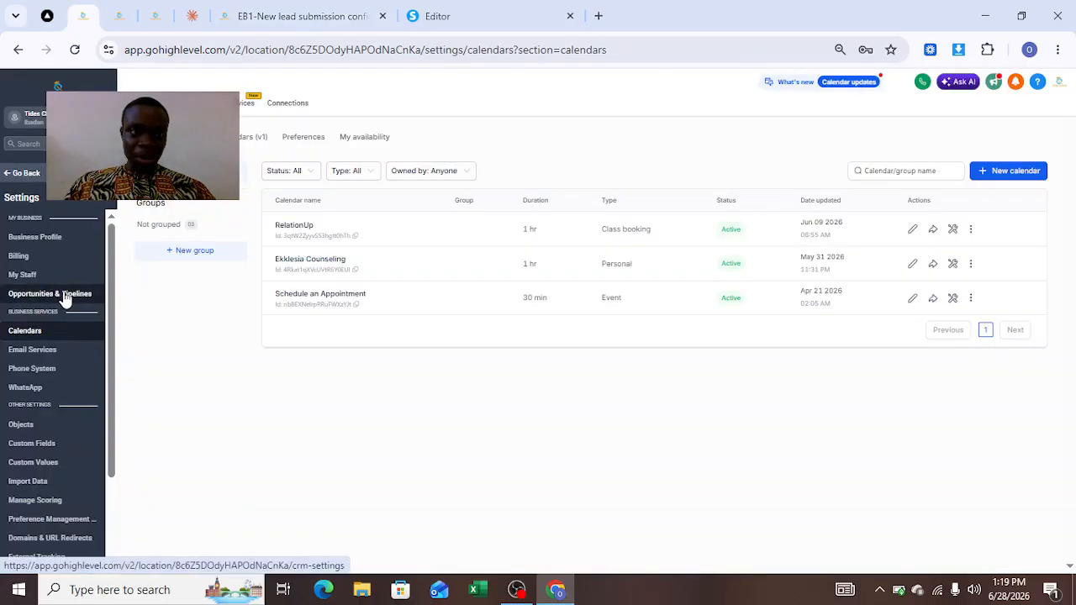
click(26, 172)
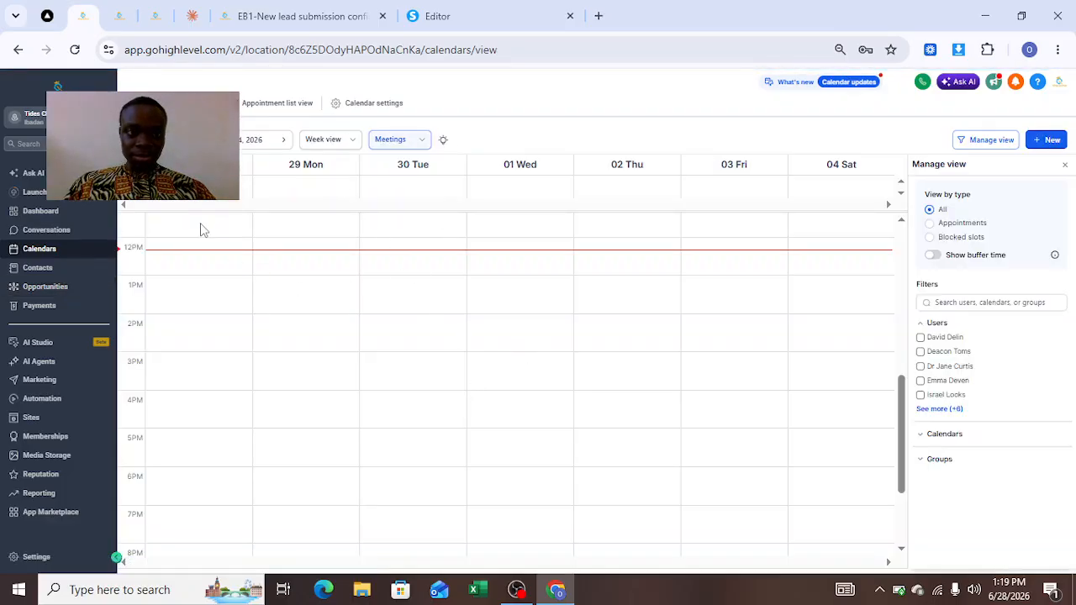
click(49, 290)
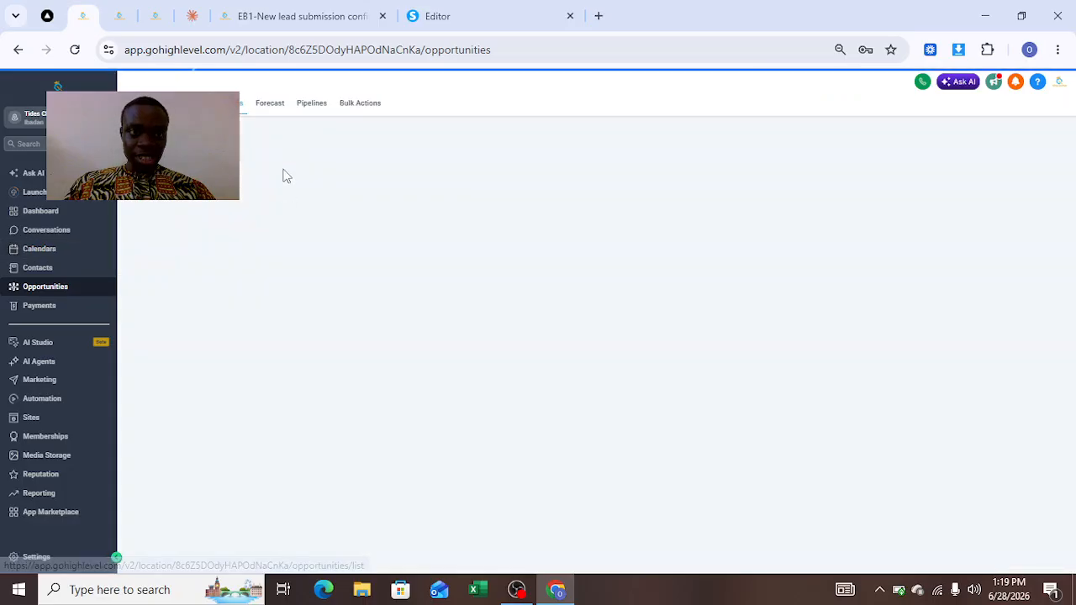
click(306, 16)
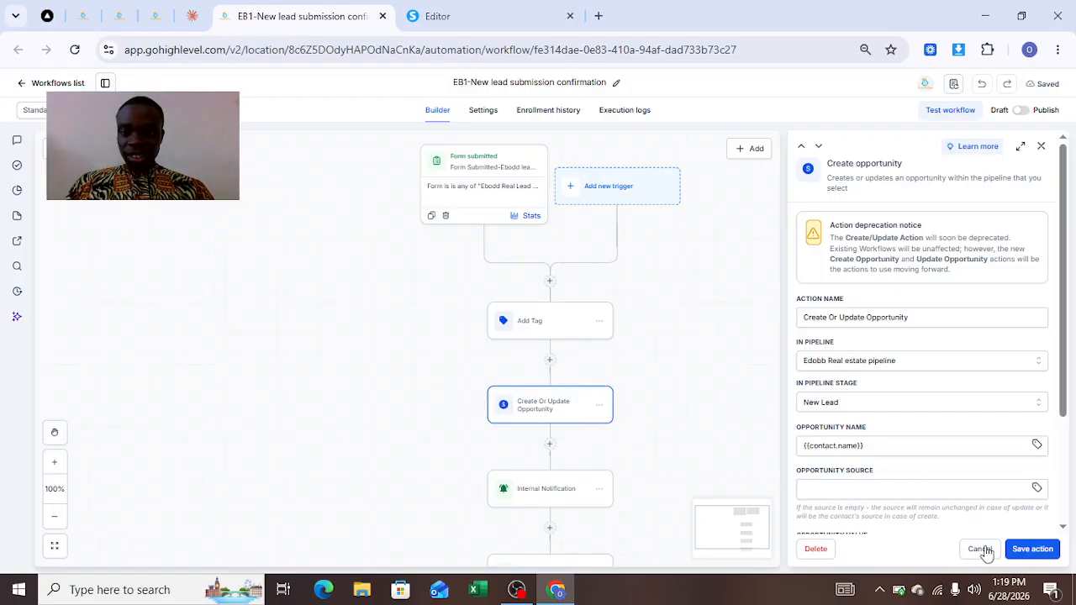
click(983, 551)
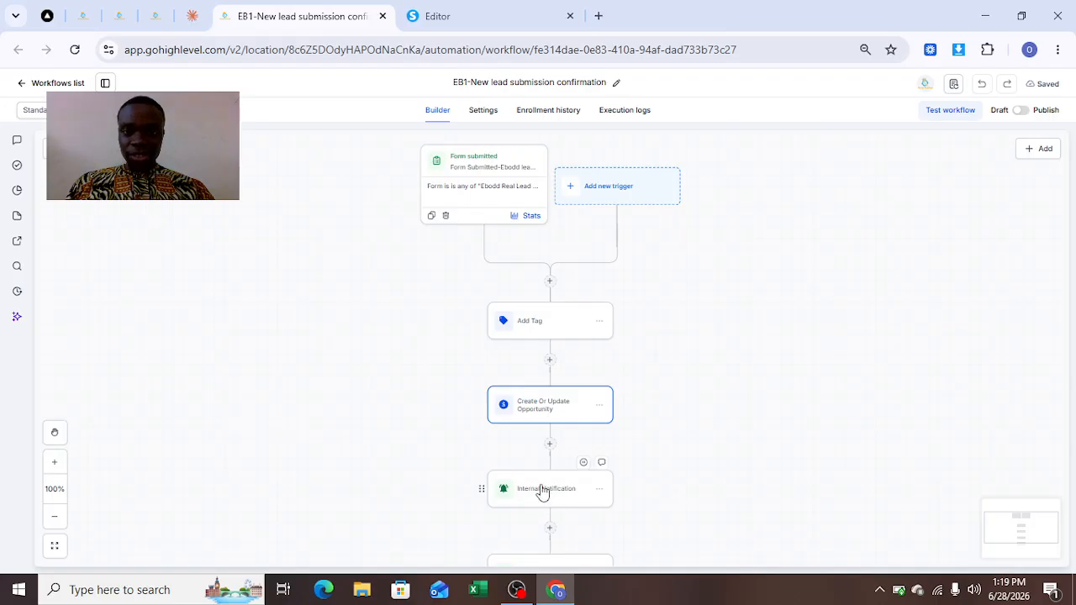
Open the Internal Notification action and review its sender, recipient type and subject settings.
click(548, 497)
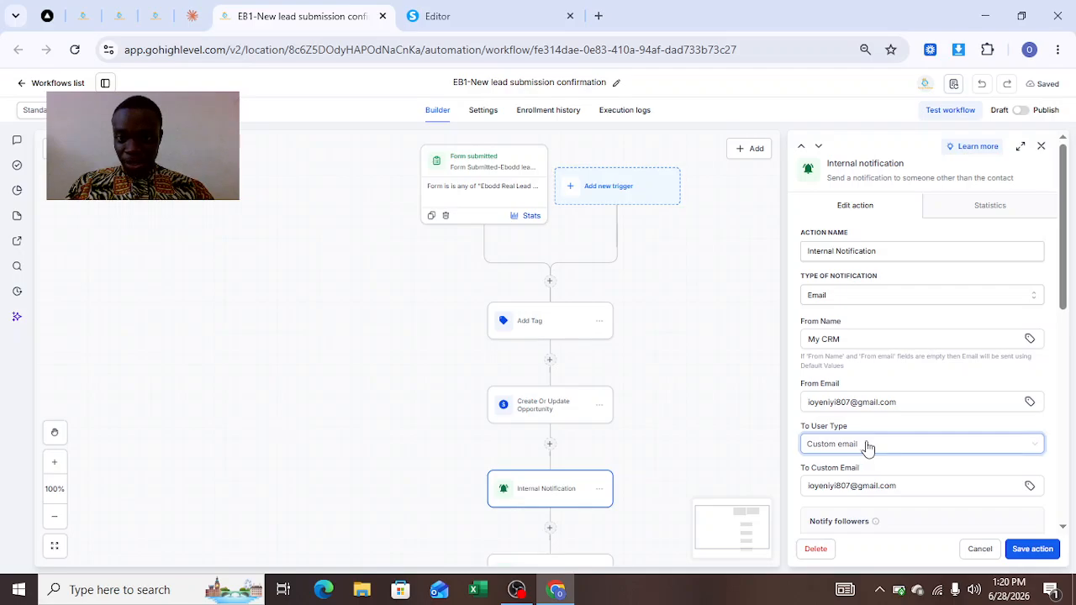
click(871, 450)
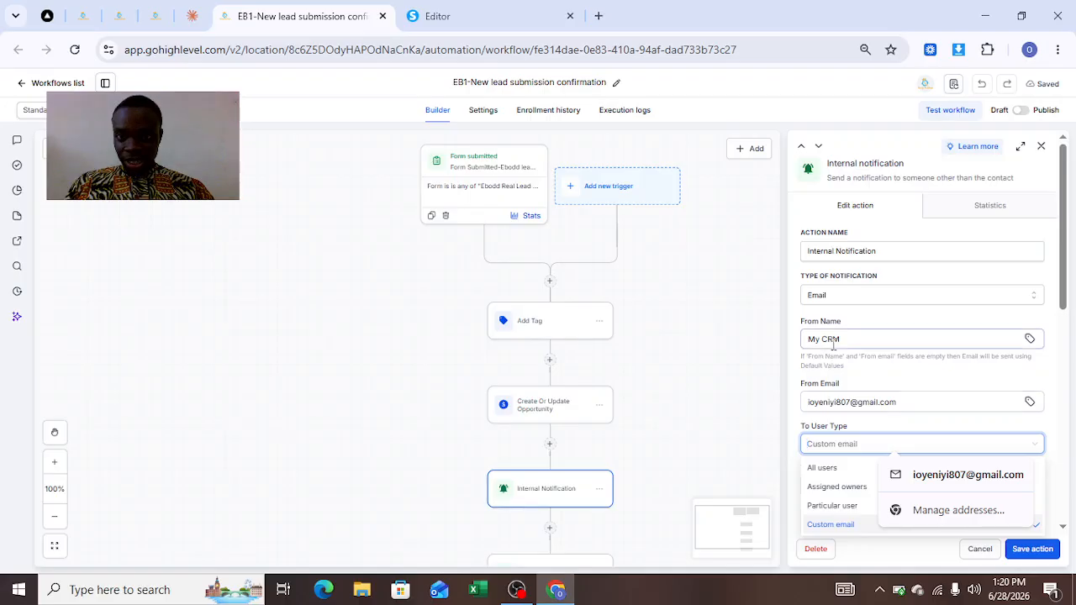
click(919, 323)
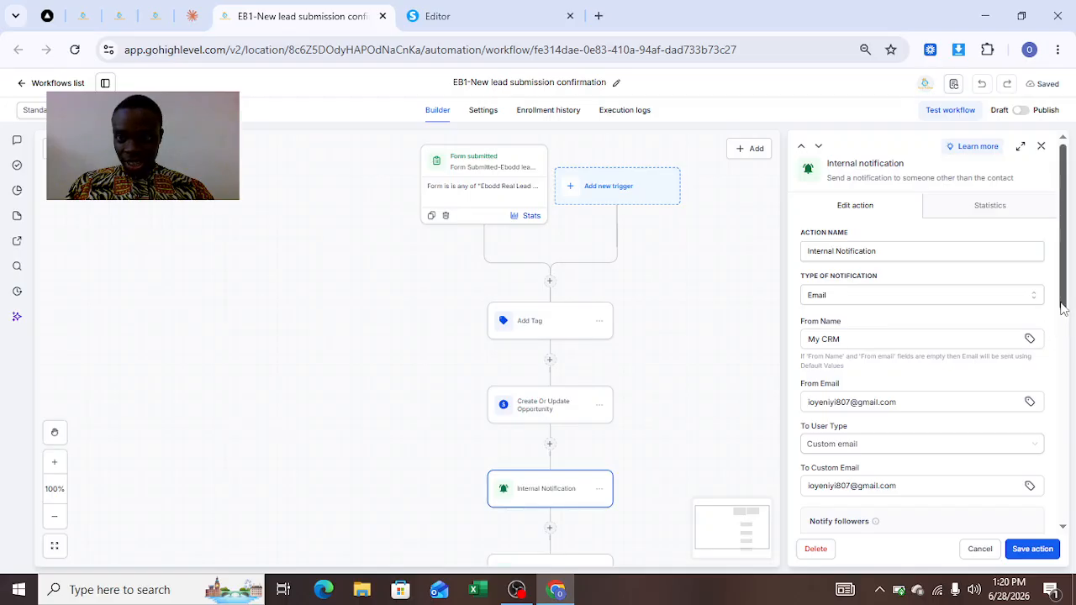
drag(1062, 309, 1071, 396)
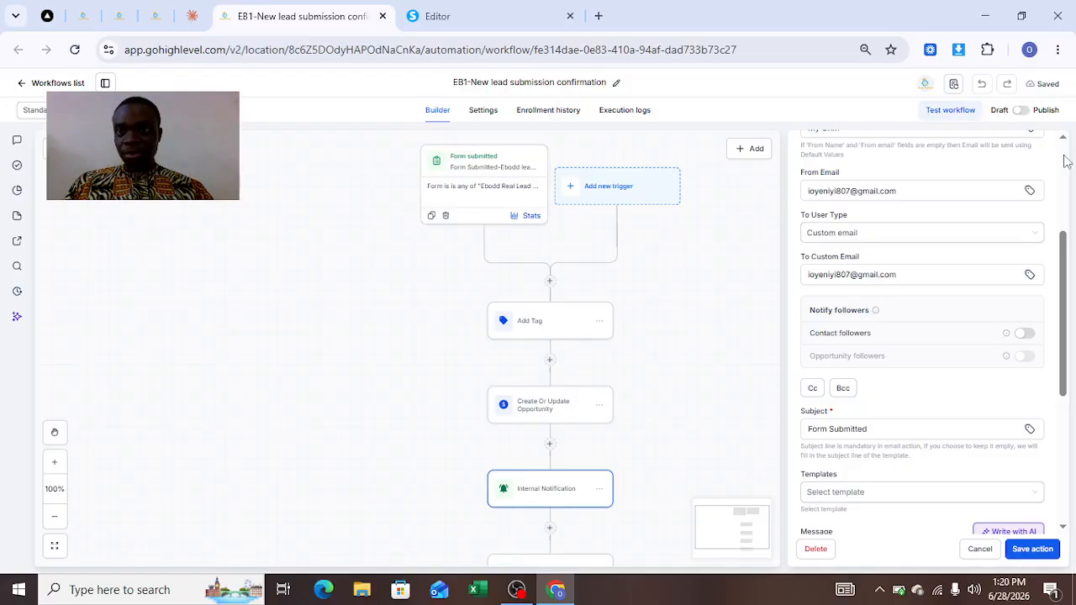
scroll(1063, 155, up, 3)
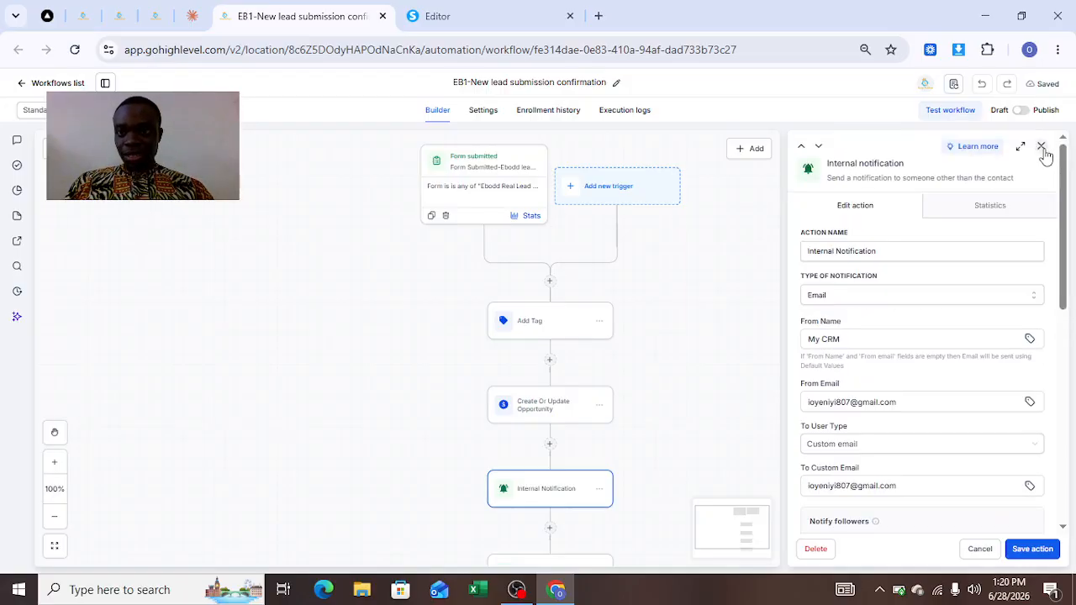
click(1041, 147)
Review the Email Confirmation, Wait 1 hour and SMS actions further down the workflow.
scroll(841, 319, down, 3)
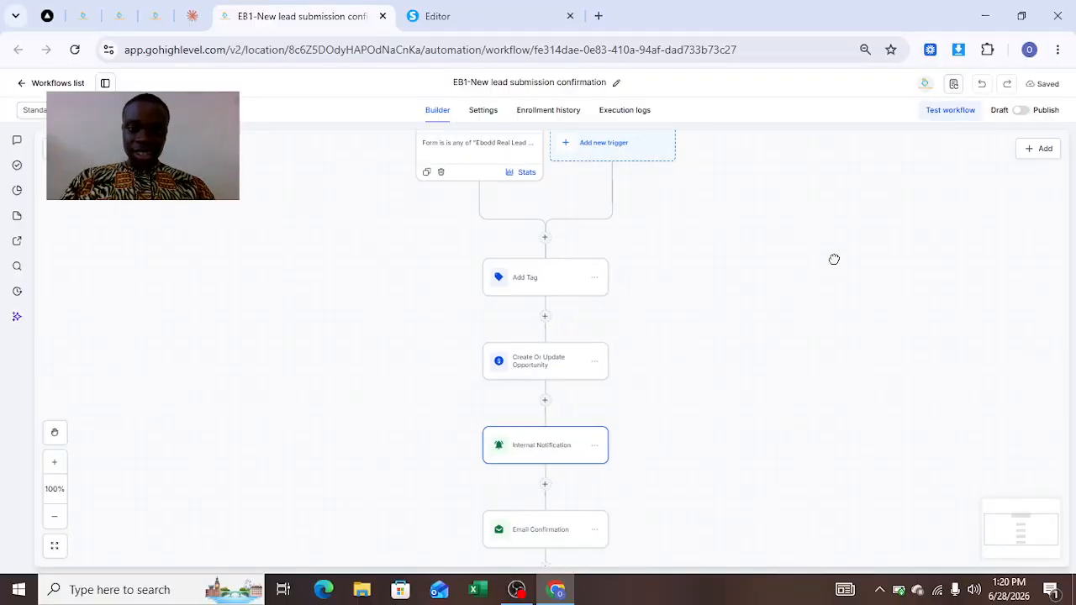
scroll(841, 168, down, 2)
scroll(793, 286, down, 1)
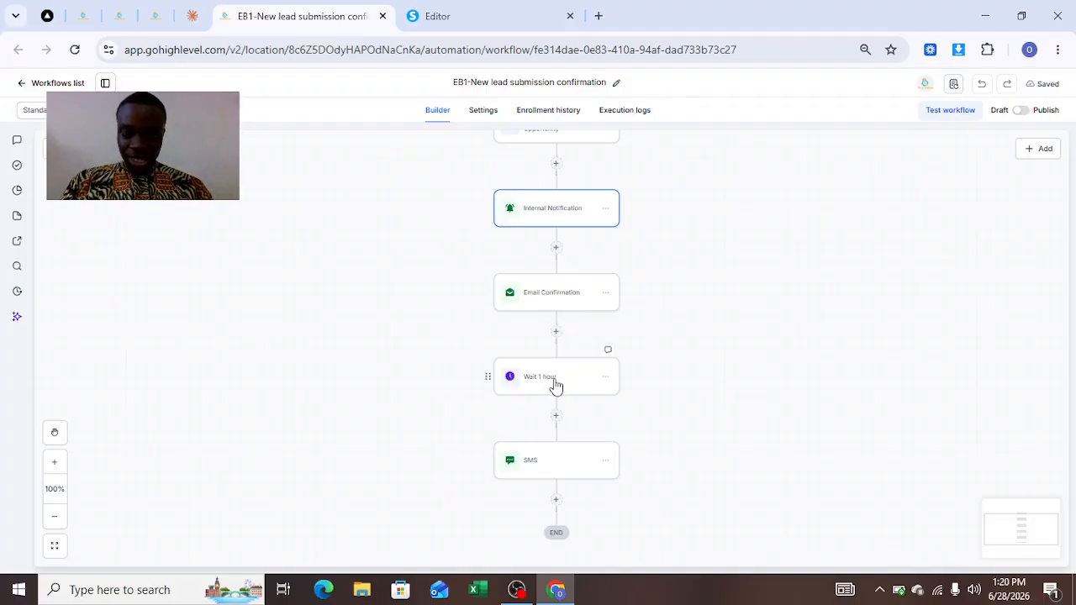
click(557, 293)
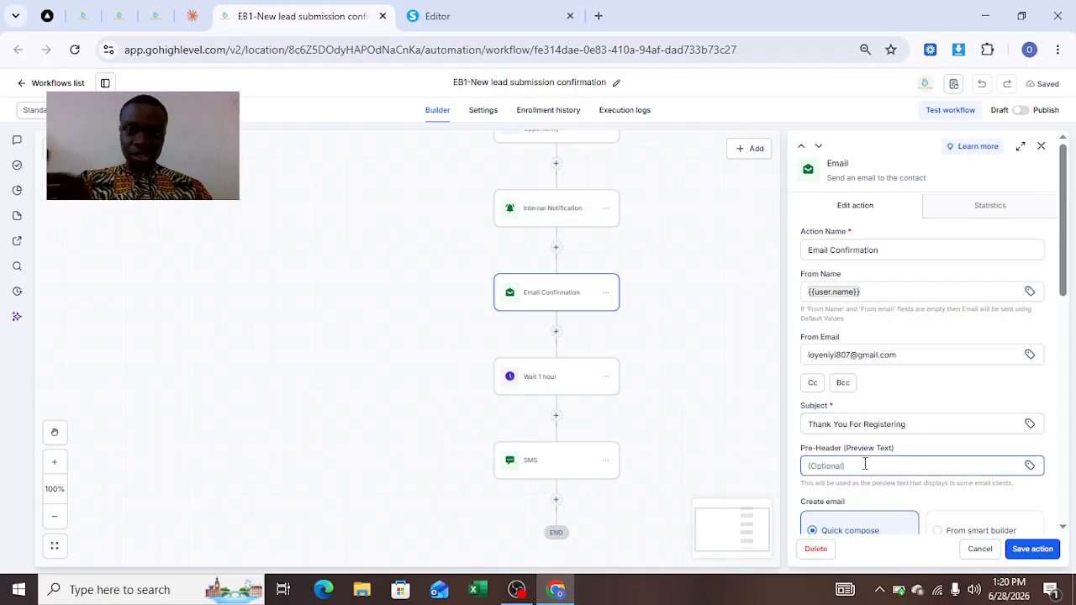
click(545, 392)
click(549, 472)
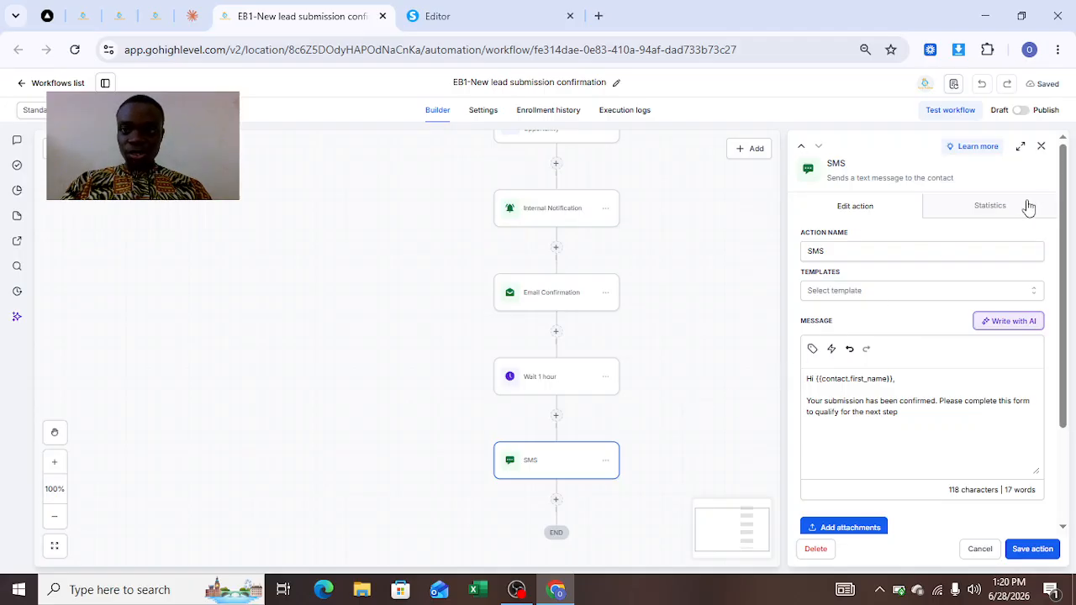
click(1042, 148)
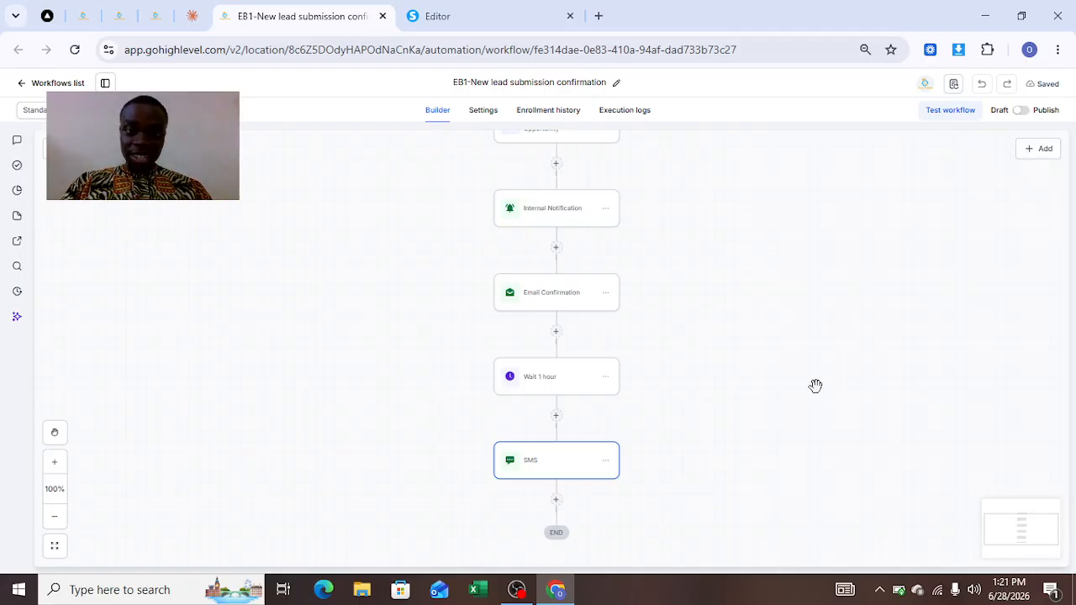
drag(777, 380, 759, 303)
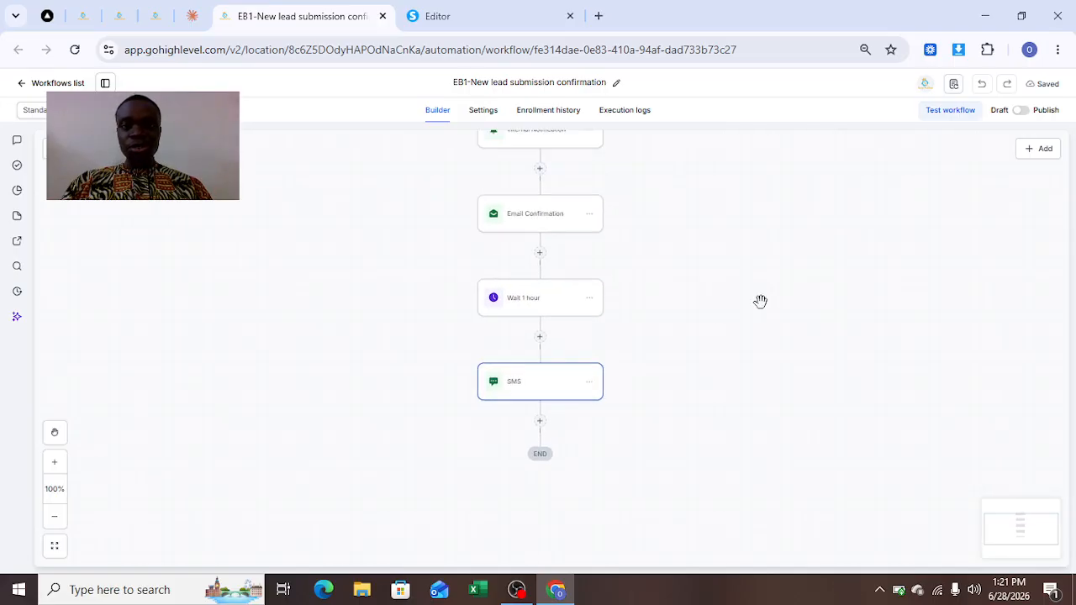
scroll(729, 475, up, 2)
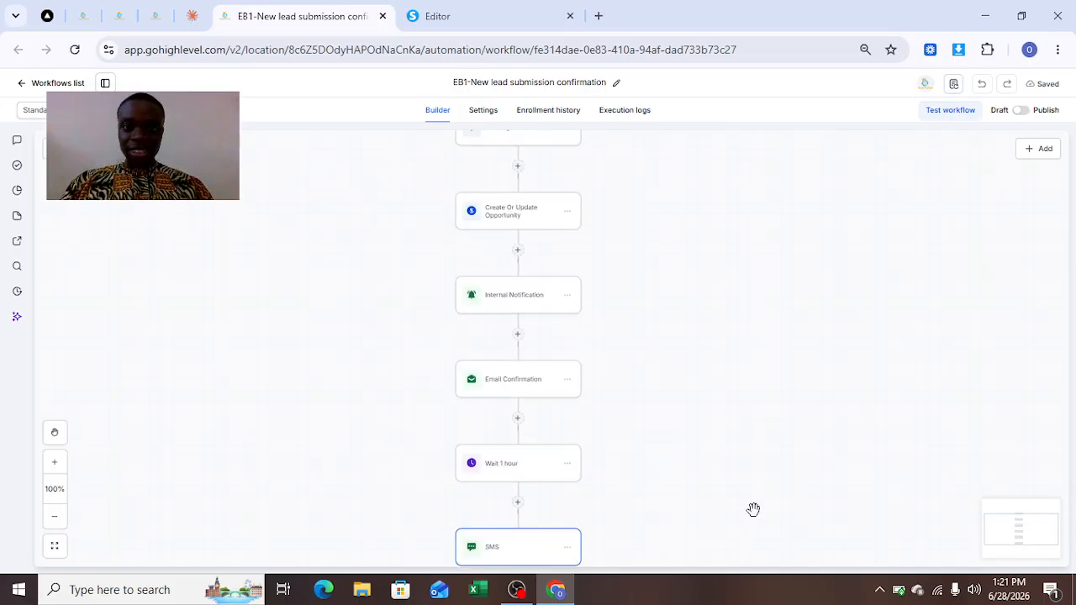